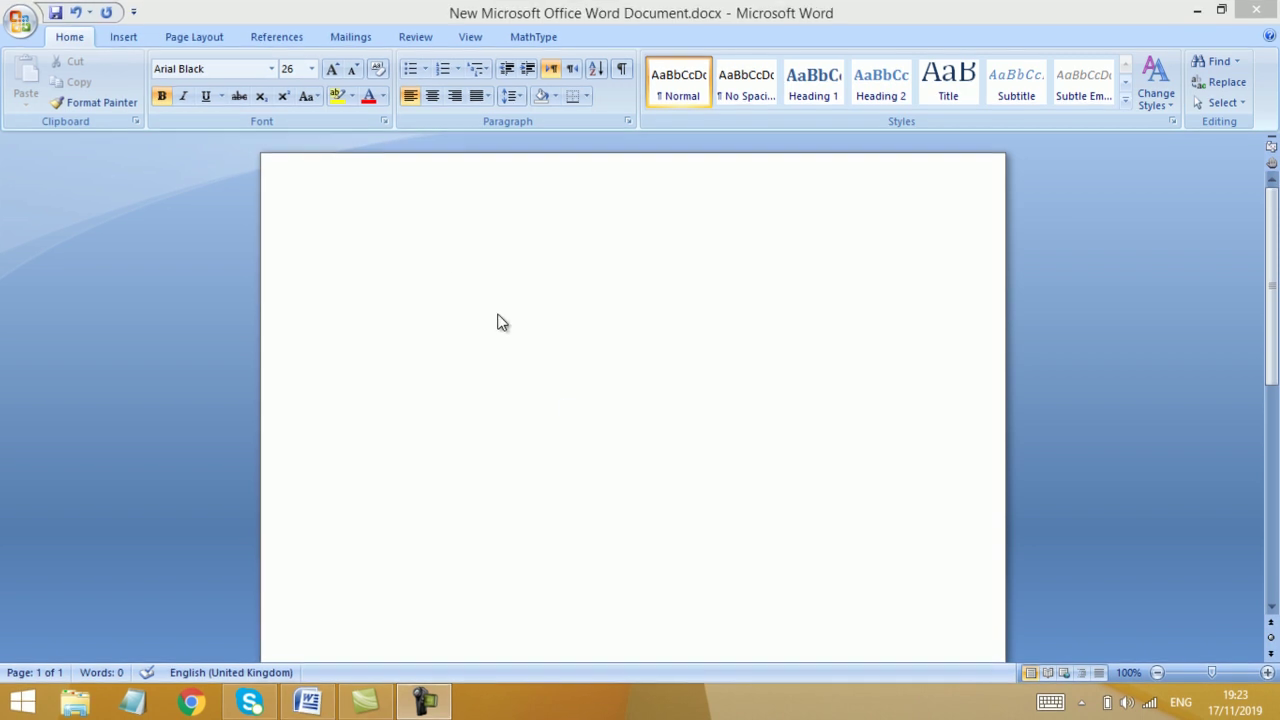
Type the heading 'How to insert image in ms word document table' and make the next line 12 pt.
{"action": "left_click", "coordinate": [447, 272]}
{"action": "type", "text": "Ho"}
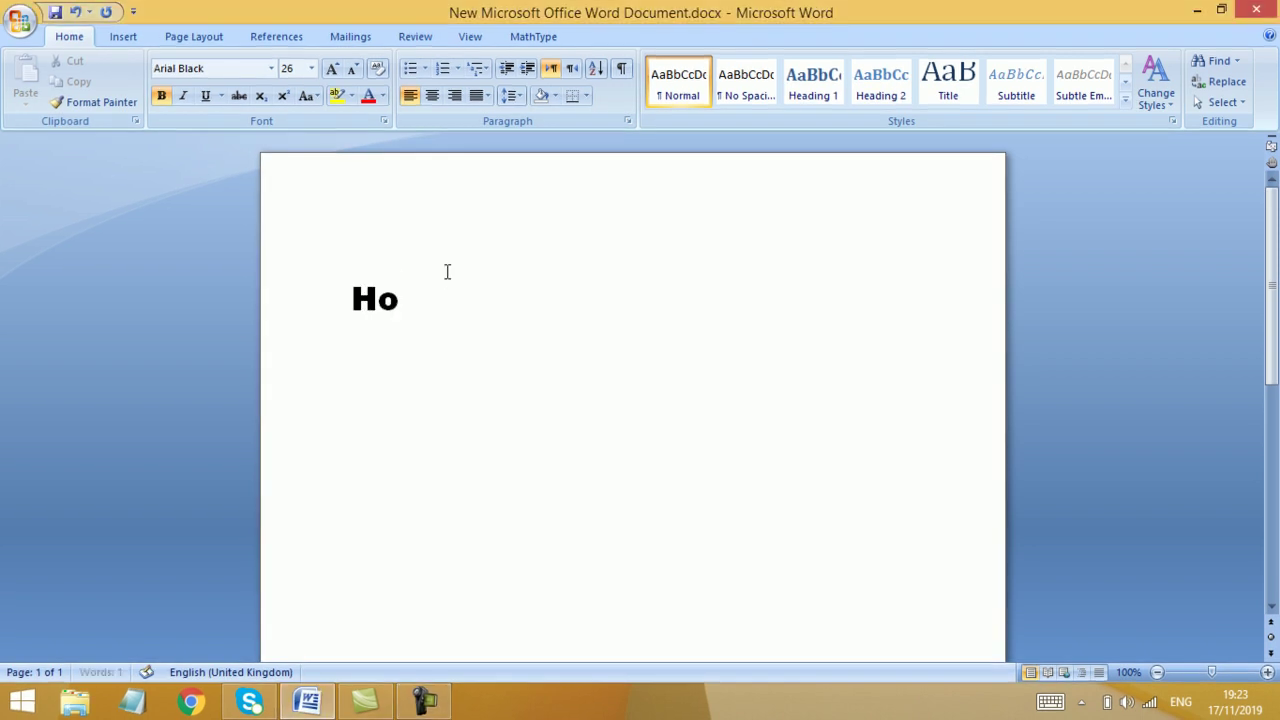
{"action": "type", "text": "w to i"}
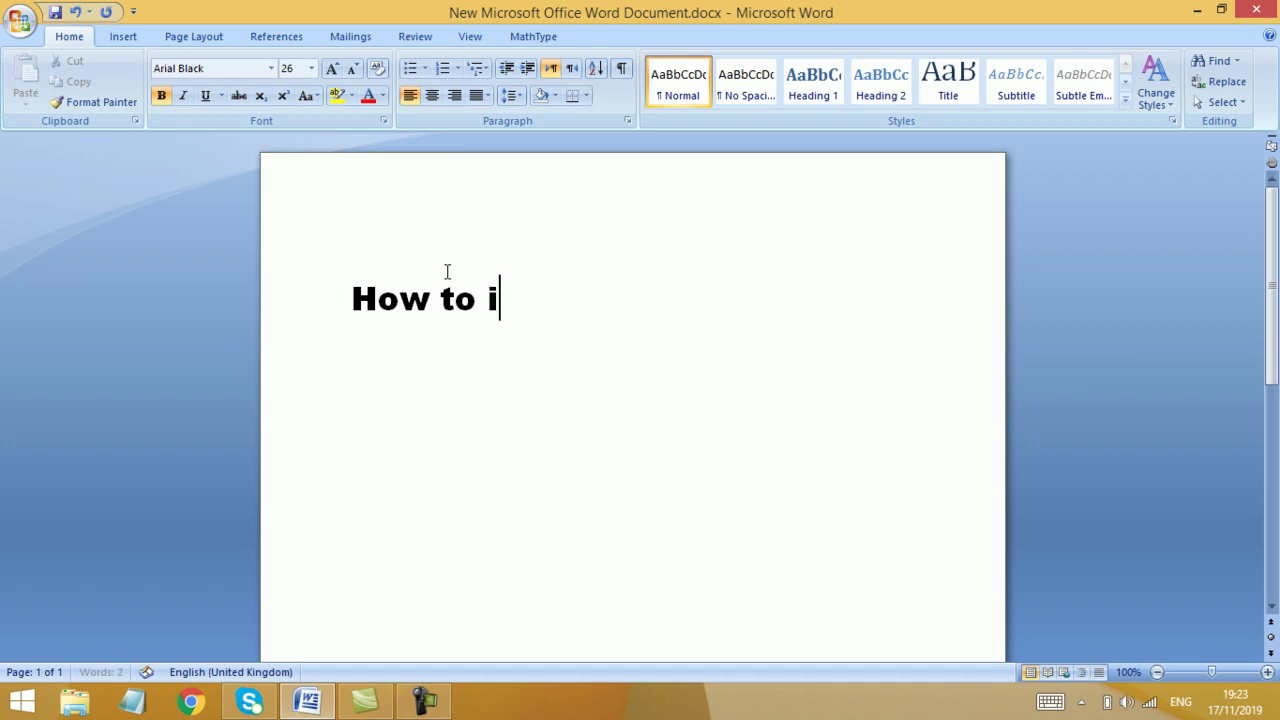
{"action": "type", "text": "nsert ima"}
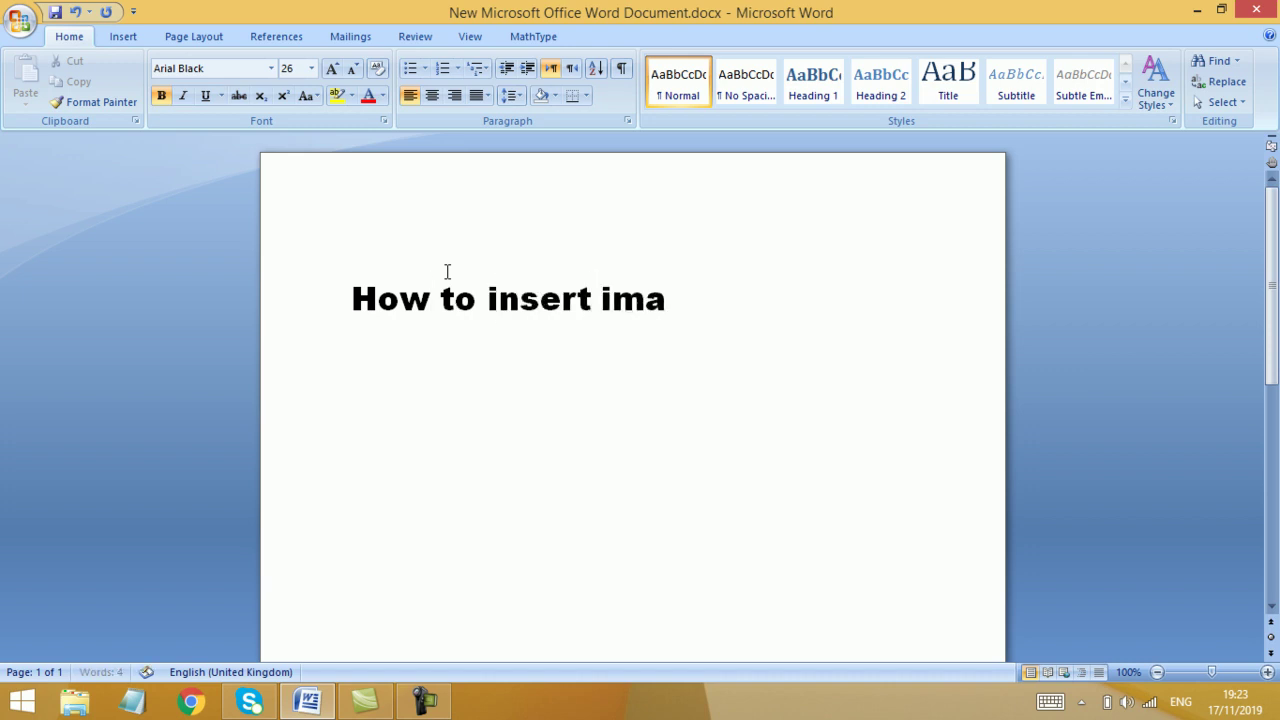
{"action": "type", "text": "ge in"}
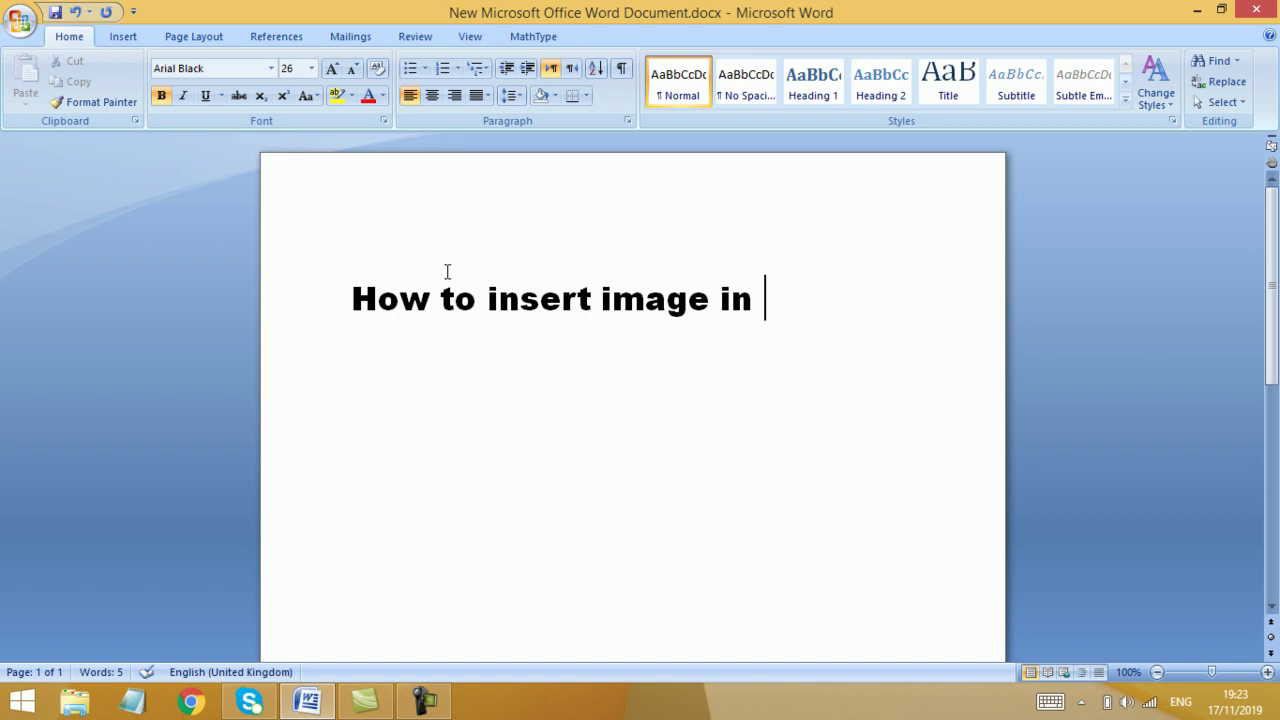
{"action": "type", "text": "msword docu"}
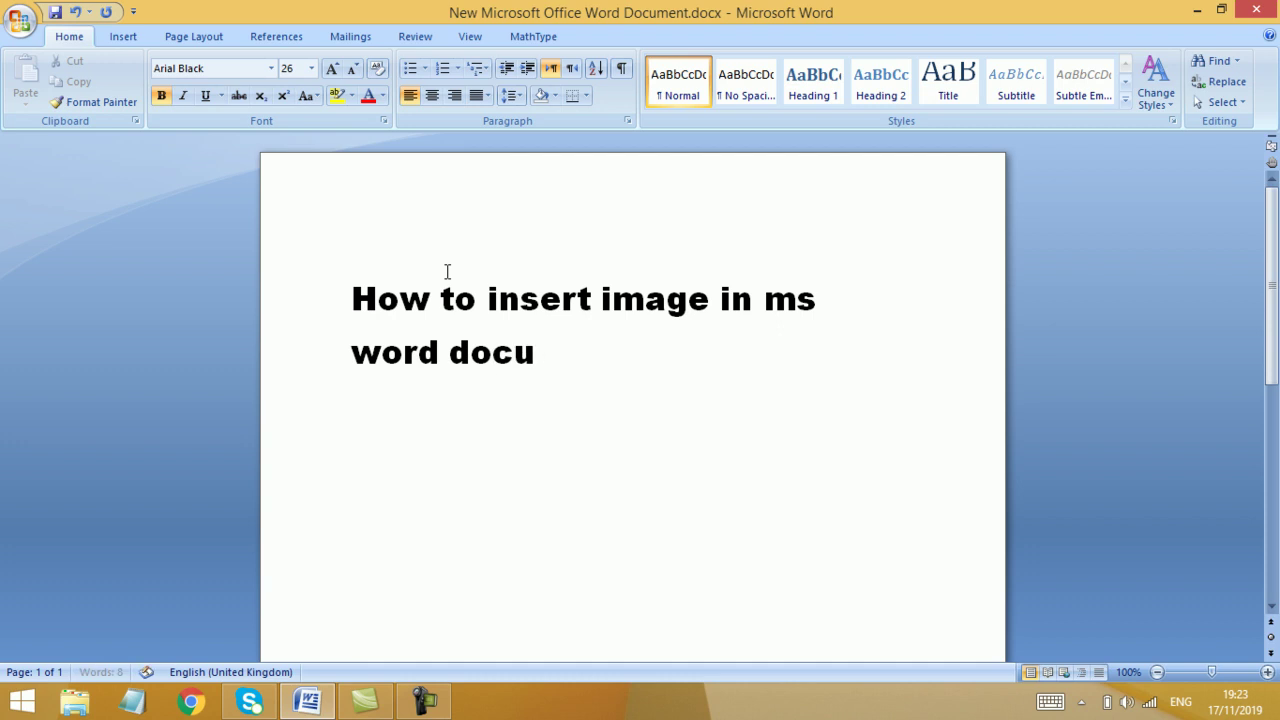
{"action": "type", "text": "ment table"}
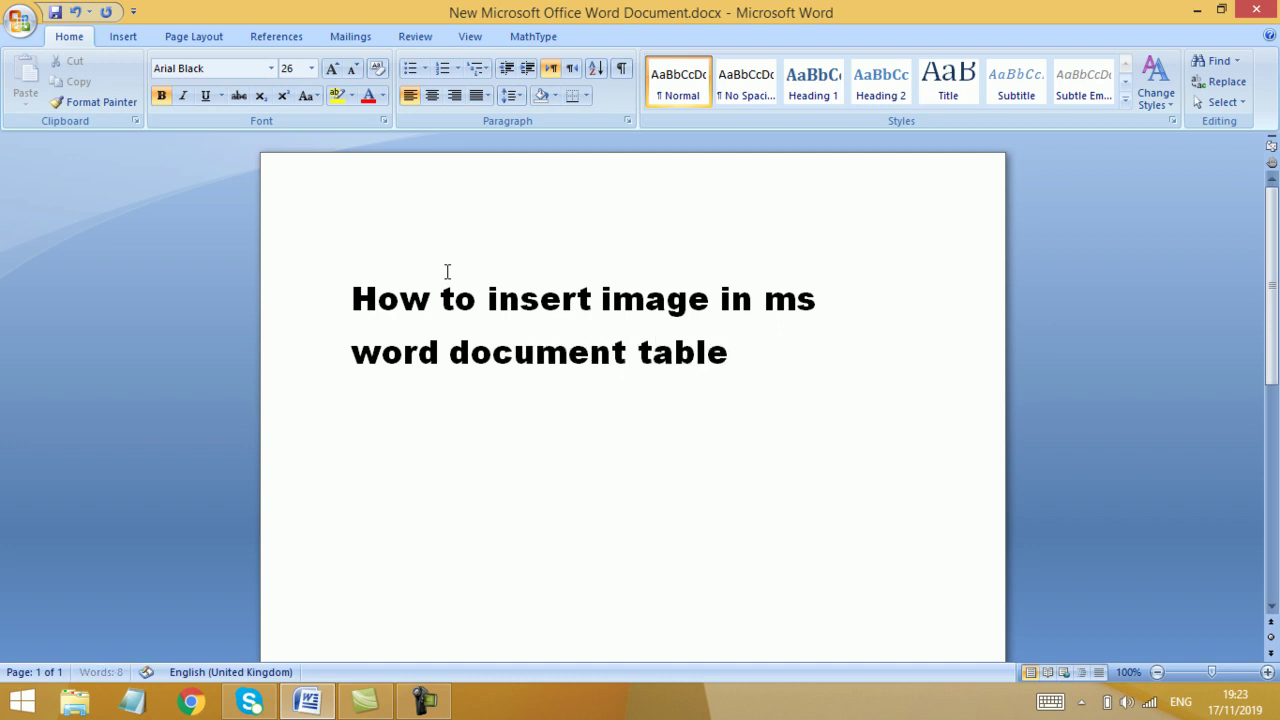
{"action": "key", "text": "Return"}
{"action": "left_click", "coordinate": [311, 68]}
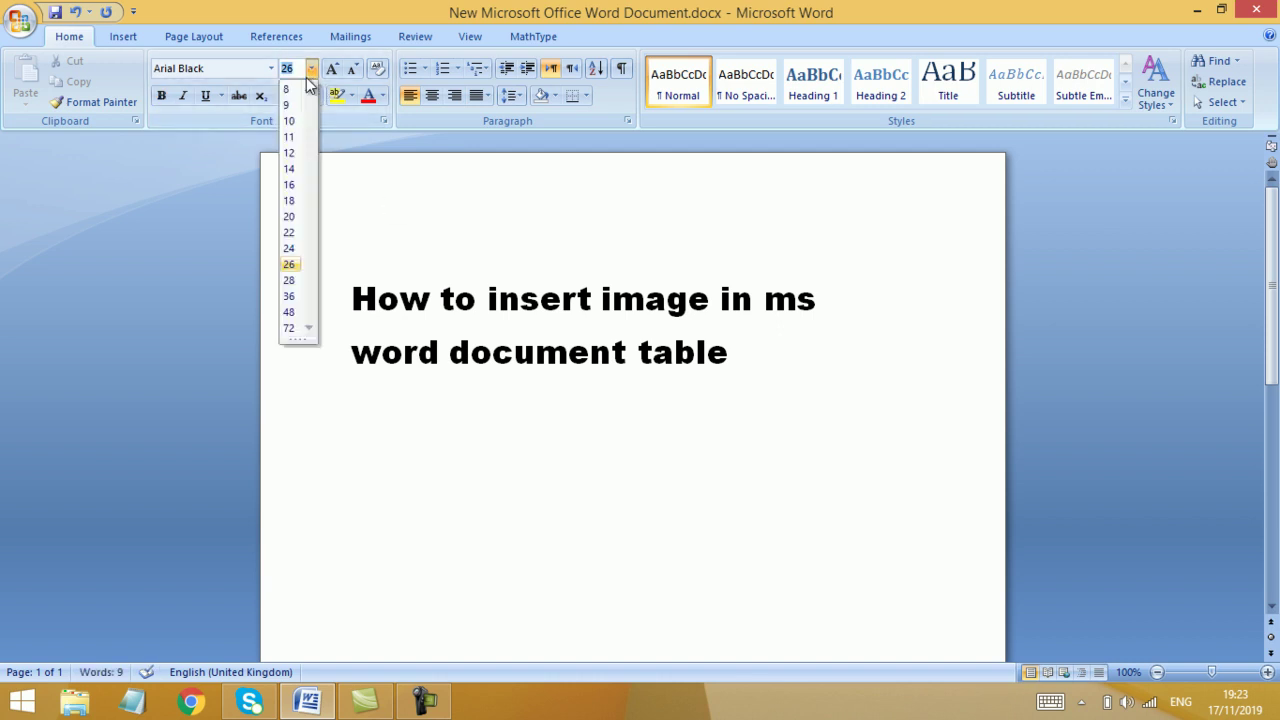
{"action": "left_click", "coordinate": [289, 153]}
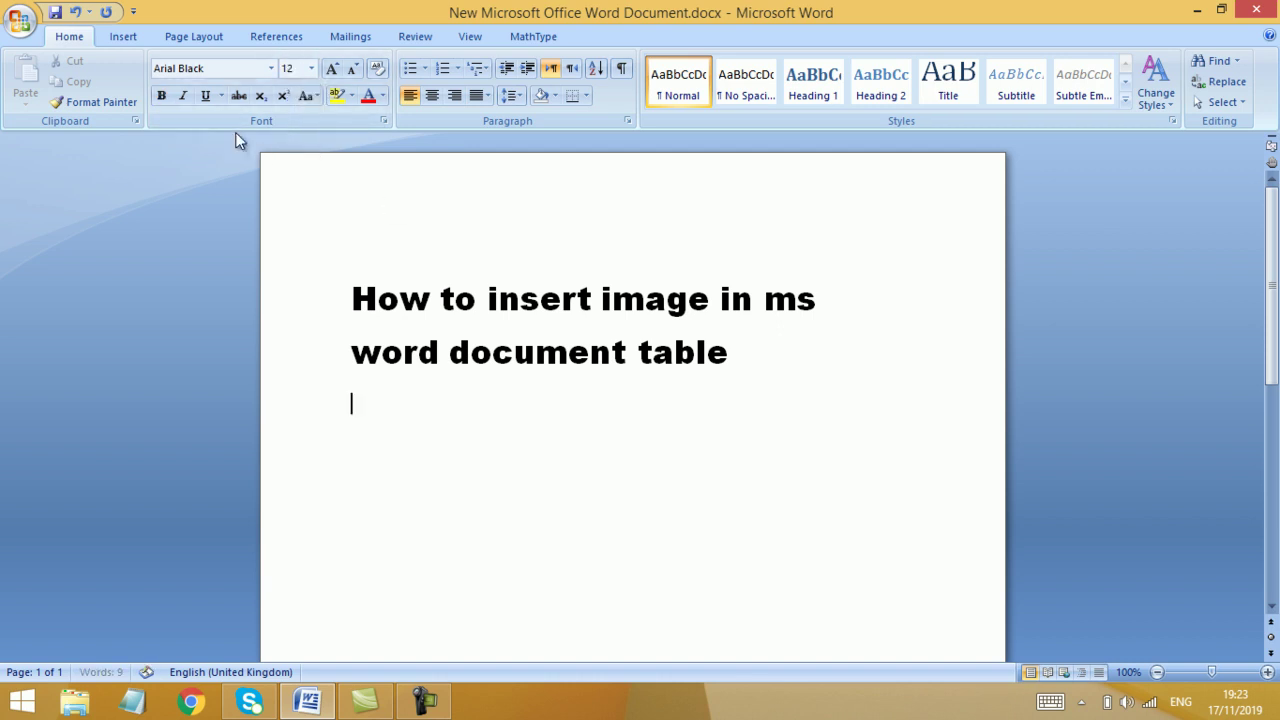
{"action": "left_click", "coordinate": [125, 37]}
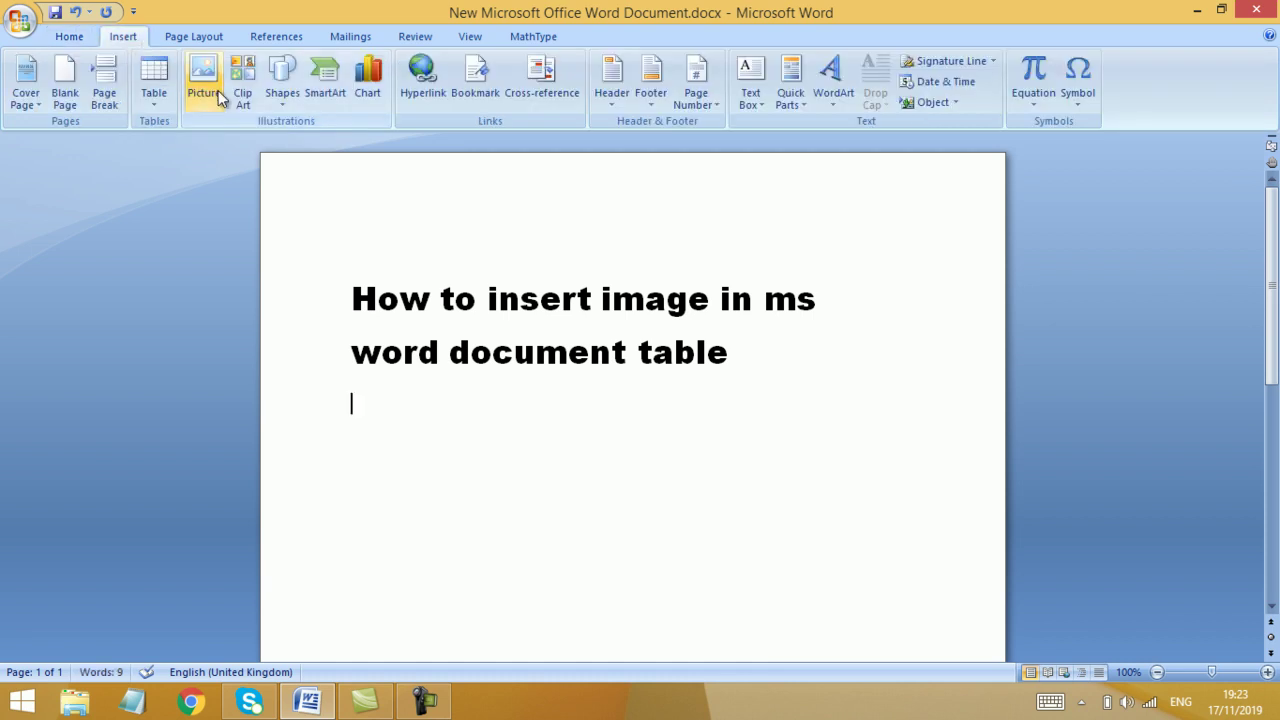
Insert a 3-column by 2-row table below the heading.
{"action": "left_click", "coordinate": [155, 90]}
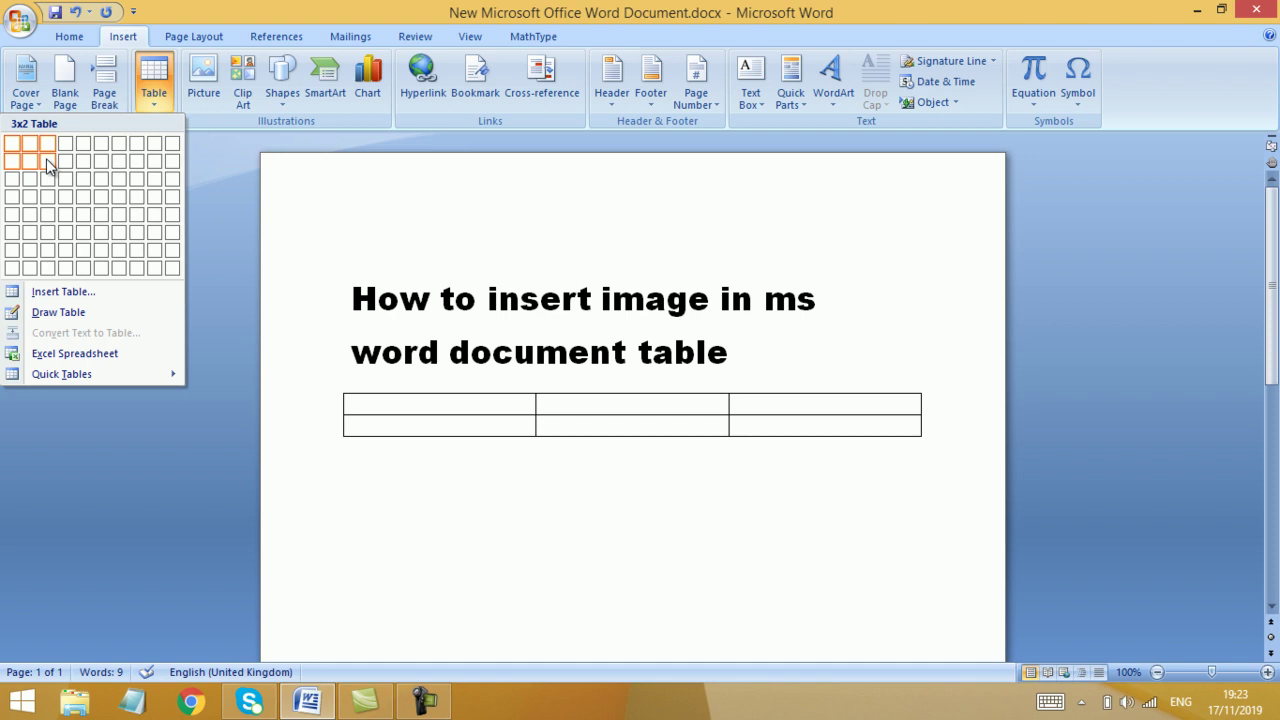
{"action": "left_click", "coordinate": [47, 164]}
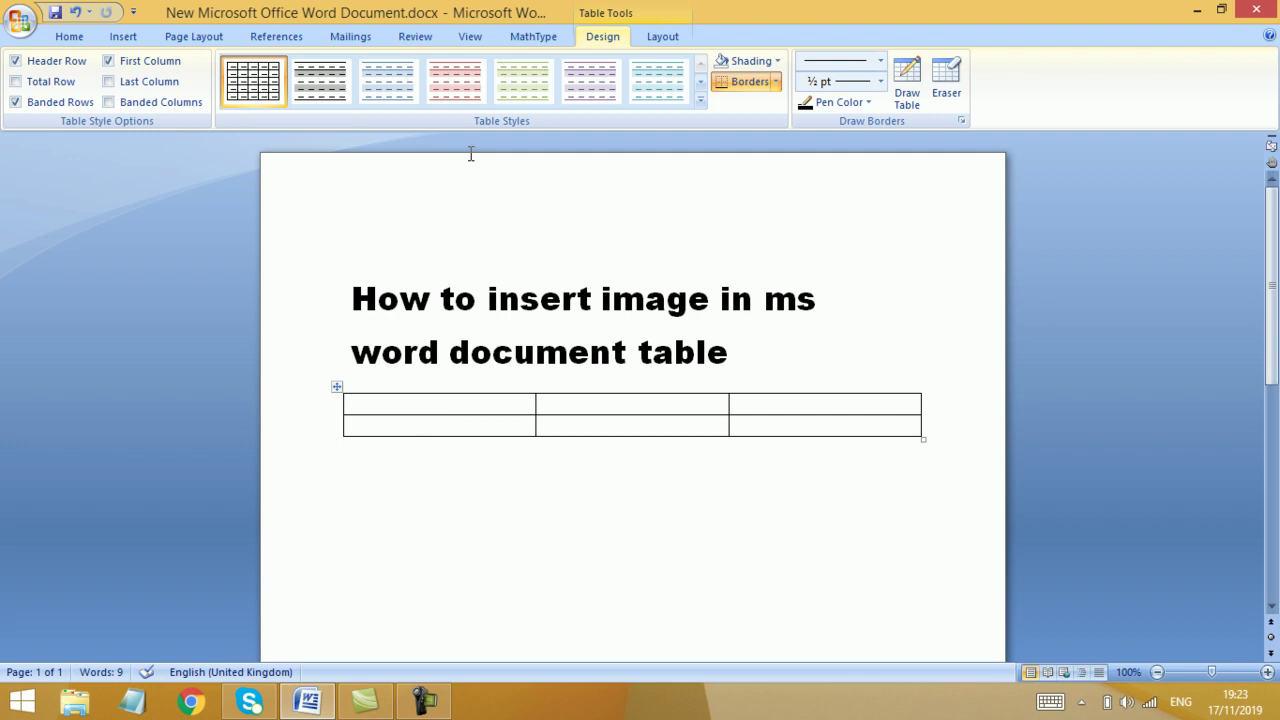
Set the whole table's cell height and width to 5 cm each.
{"action": "left_click", "coordinate": [337, 389]}
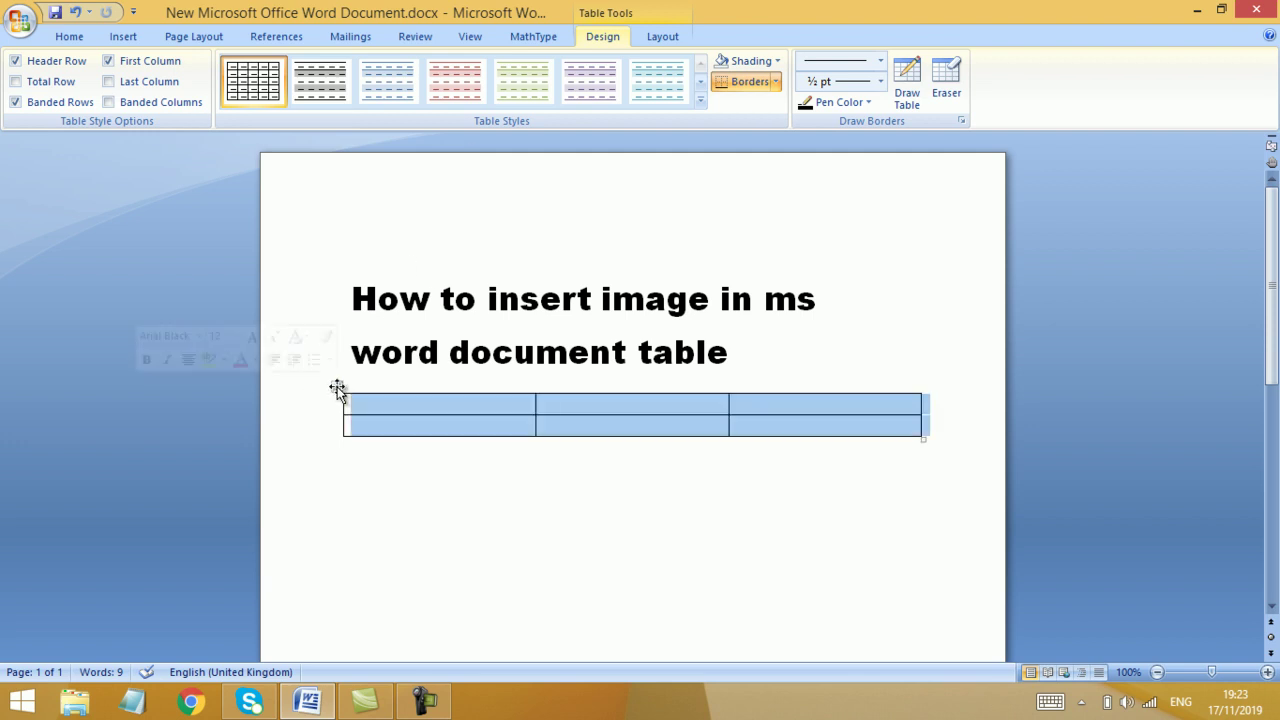
{"action": "left_click", "coordinate": [660, 36]}
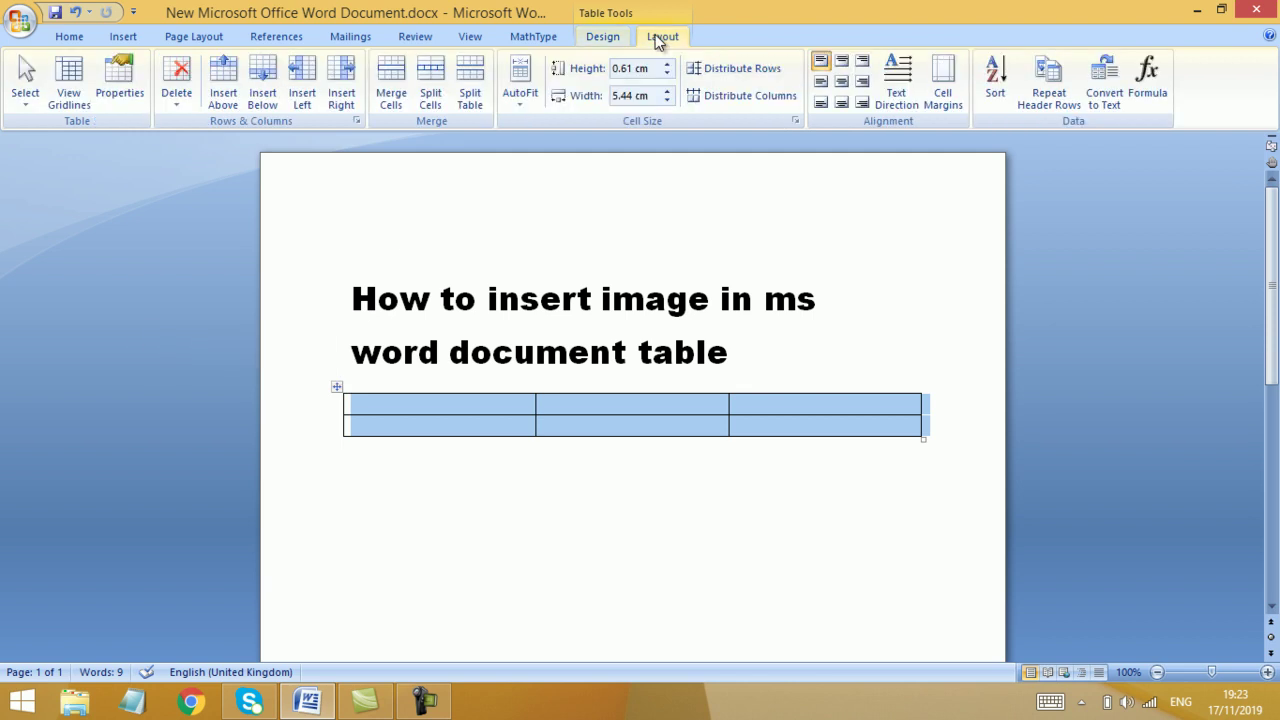
{"action": "left_click", "coordinate": [652, 67]}
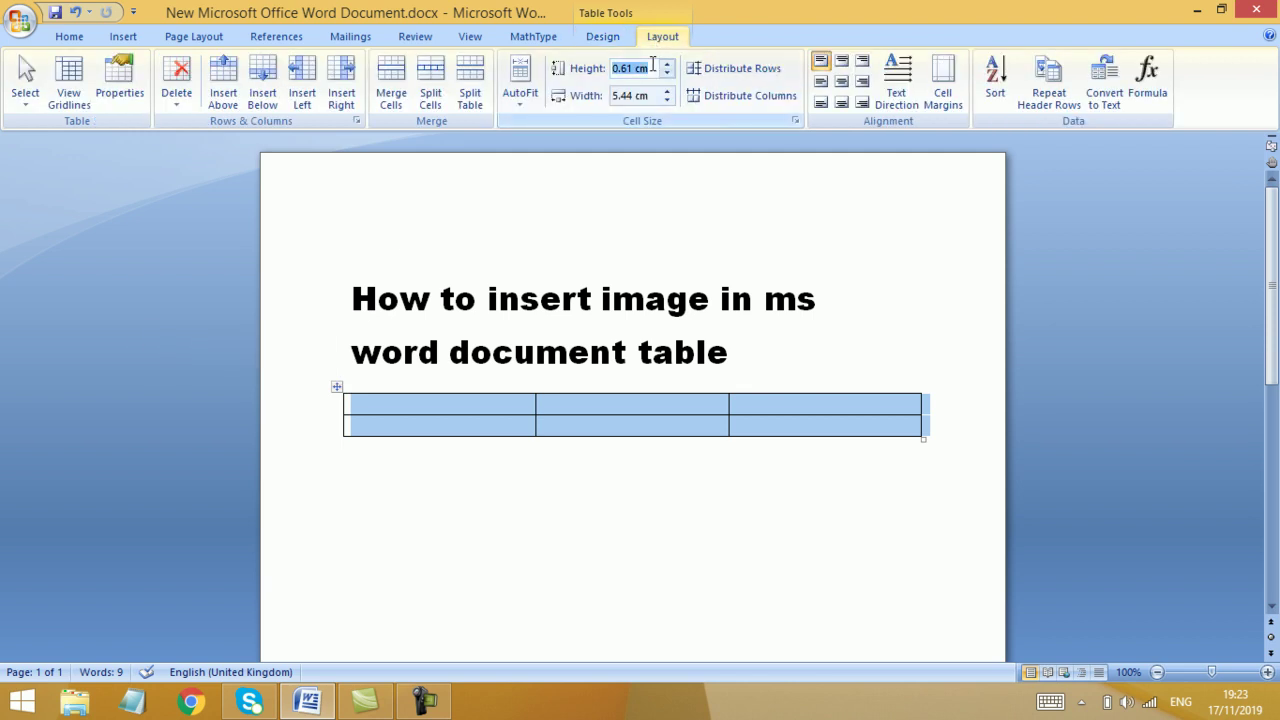
{"action": "type", "text": "5"}
{"action": "left_click", "coordinate": [640, 94]}
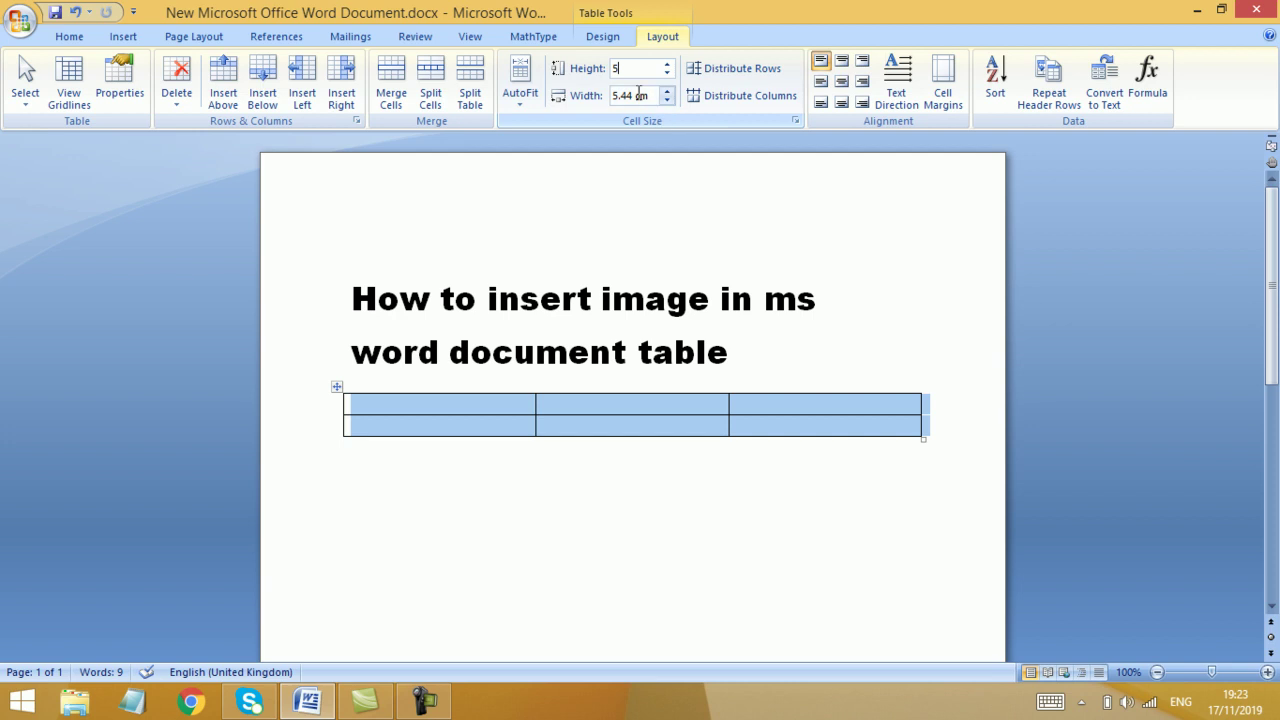
{"action": "type", "text": "5"}
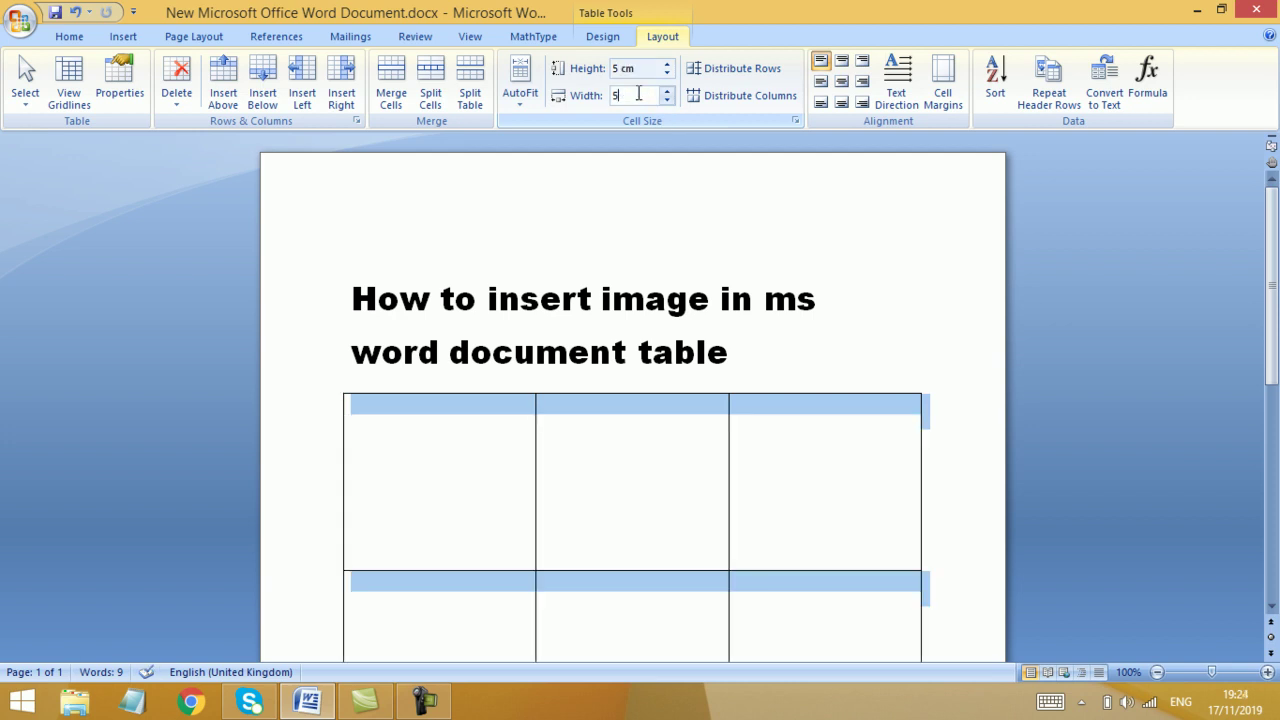
{"action": "key", "text": "Return"}
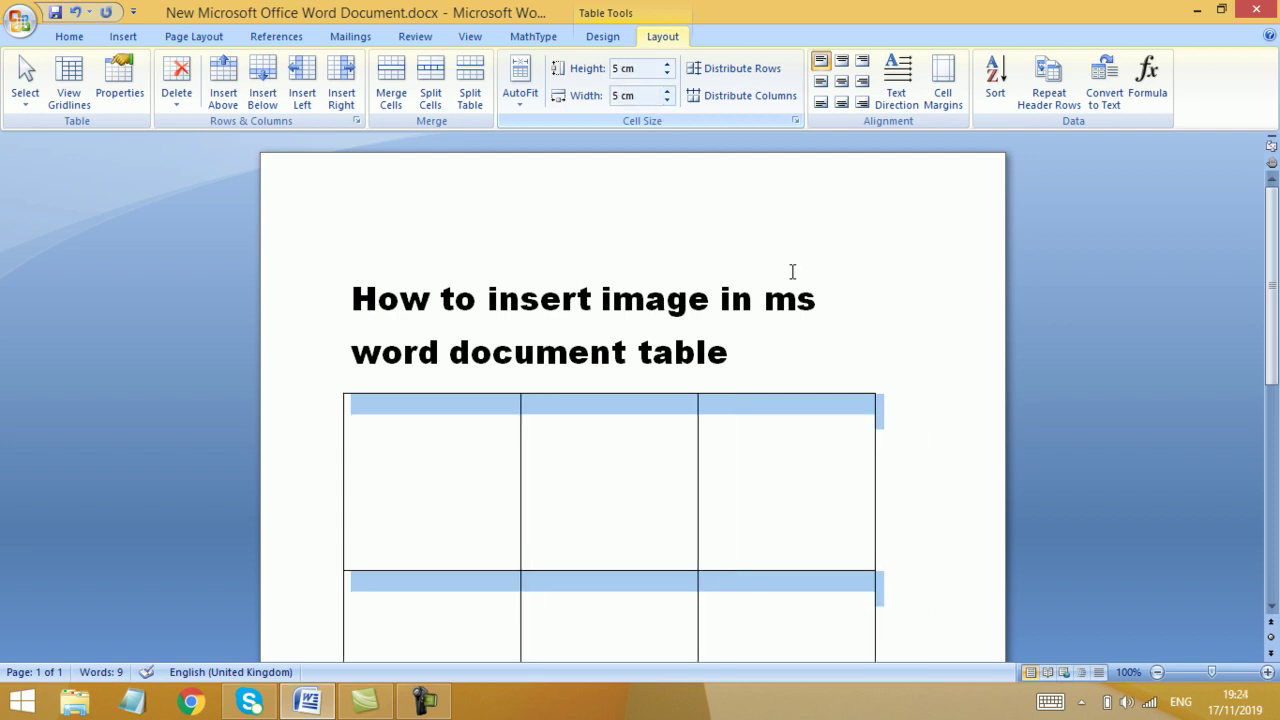
{"action": "left_click", "coordinate": [789, 359]}
{"action": "left_click", "coordinate": [775, 459]}
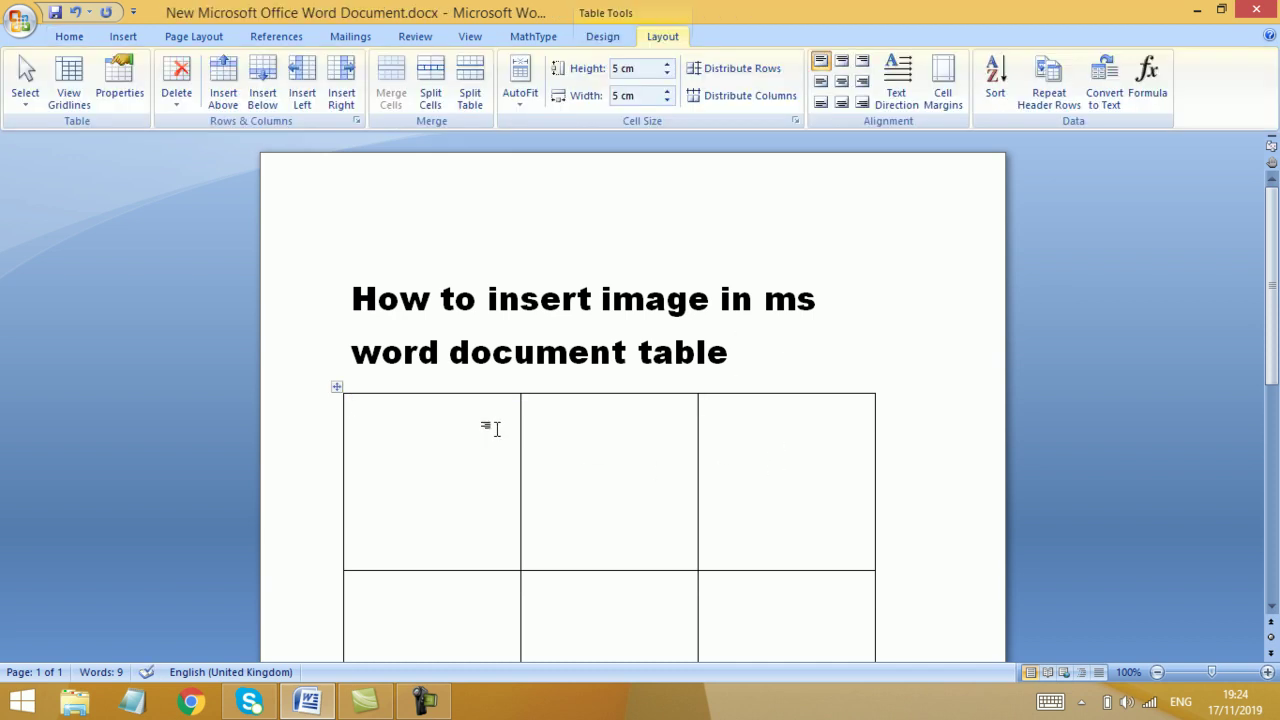
Label the first row's cells Flower 1, Flower 2 and Flower 3.
{"action": "type", "text": "Flower"}
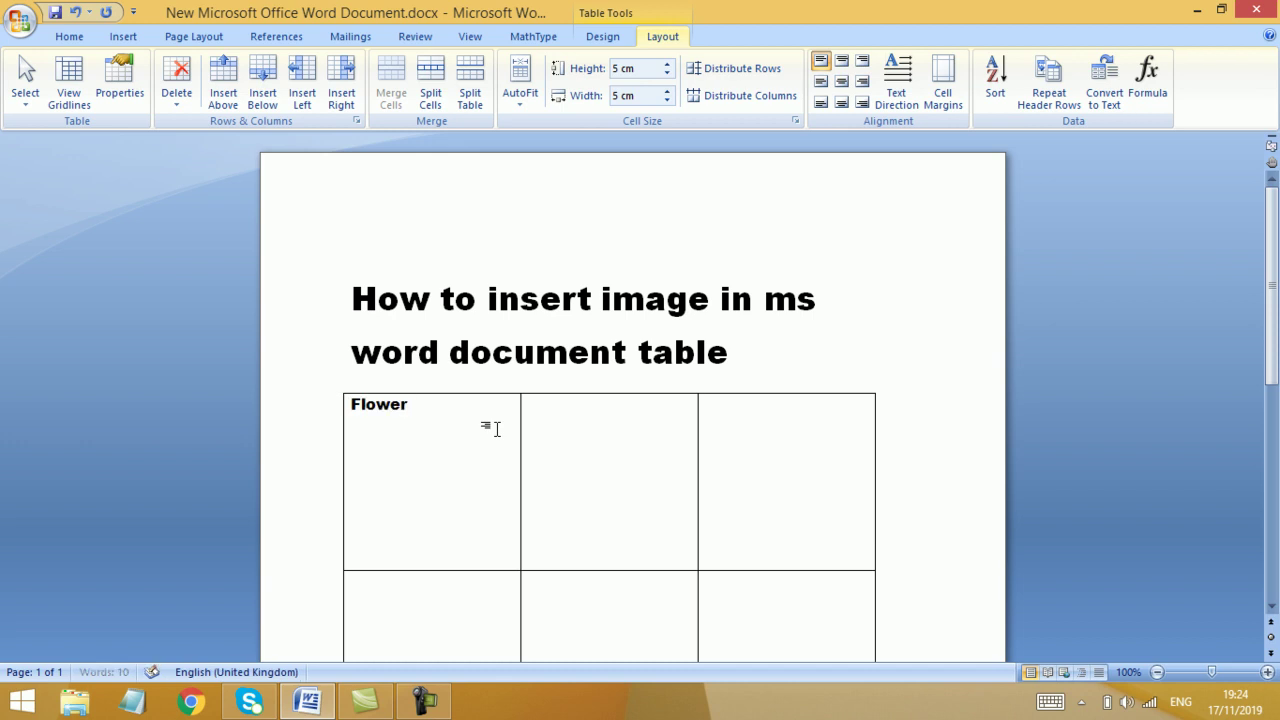
{"action": "type", "text": " 1"}
{"action": "left_click", "coordinate": [616, 468]}
{"action": "type", "text": "F"}
{"action": "type", "text": " 2"}
{"action": "left_click", "coordinate": [762, 468]}
{"action": "type", "text": "Flower"}
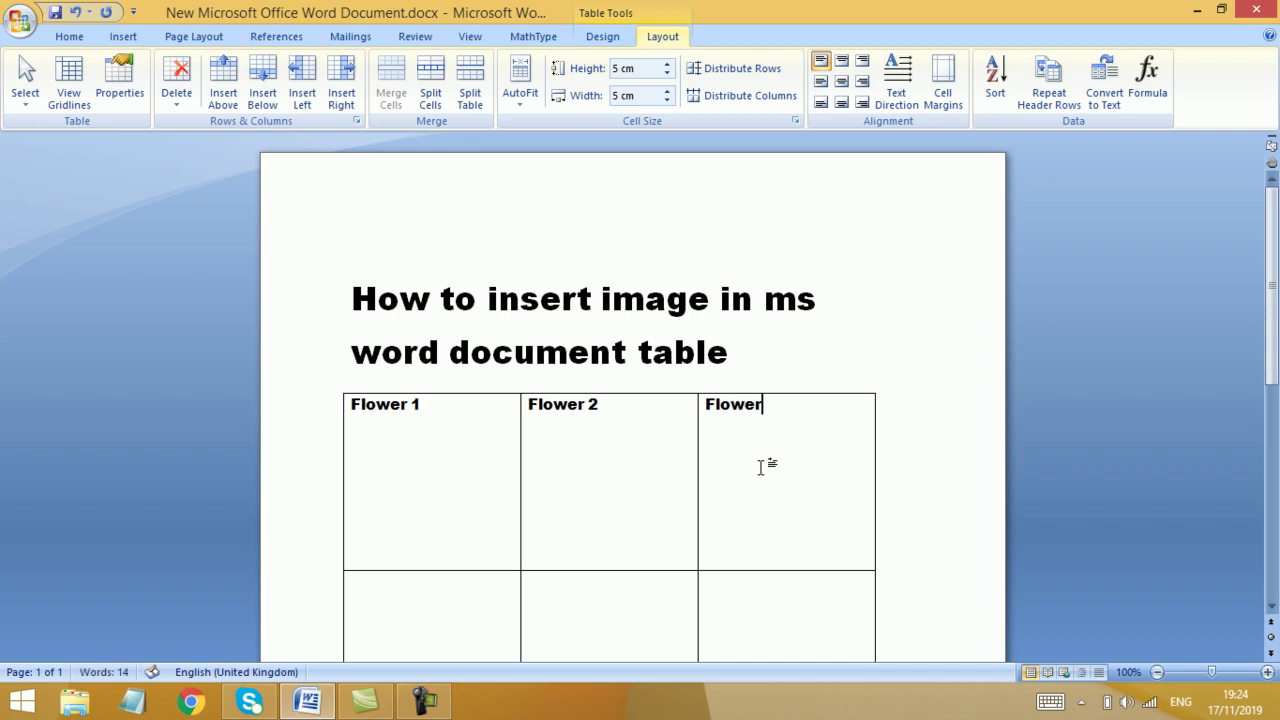
{"action": "type", "text": " 3"}
Label the second row Flower 4, Flower 5 and Flower 6, then select all six labels.
{"action": "left_click", "coordinate": [467, 614]}
{"action": "type", "text": "Flower"}
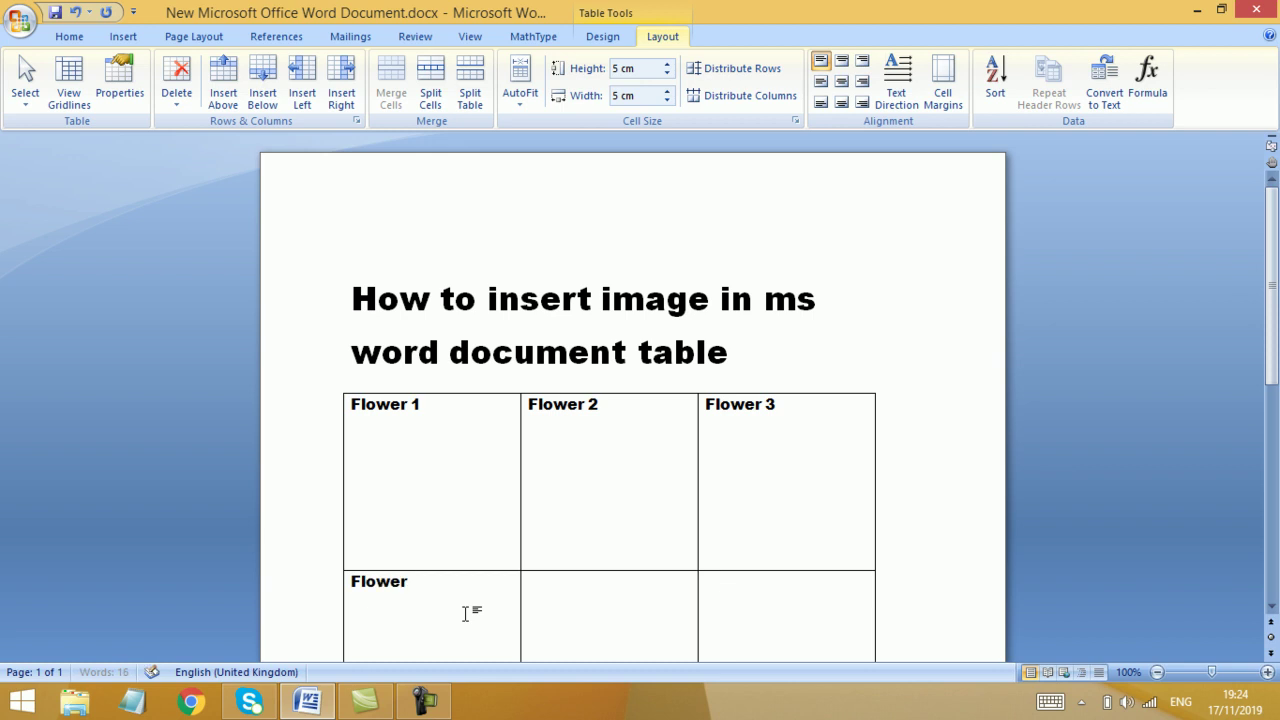
{"action": "type", "text": " 4"}
{"action": "left_click", "coordinate": [574, 613]}
{"action": "type", "text": "Flower"}
{"action": "type", "text": " 5"}
{"action": "left_click", "coordinate": [744, 613]}
{"action": "mouse_move", "coordinate": [786, 615]}
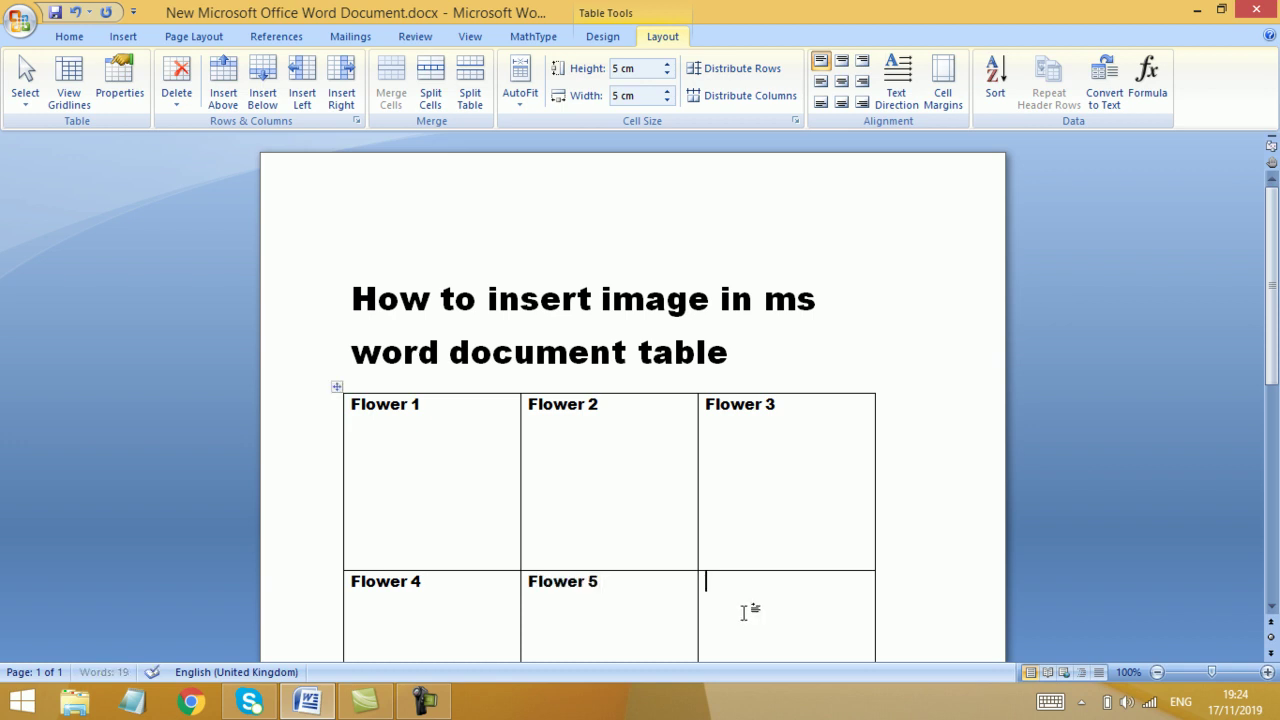
{"action": "type", "text": "Flower 6"}
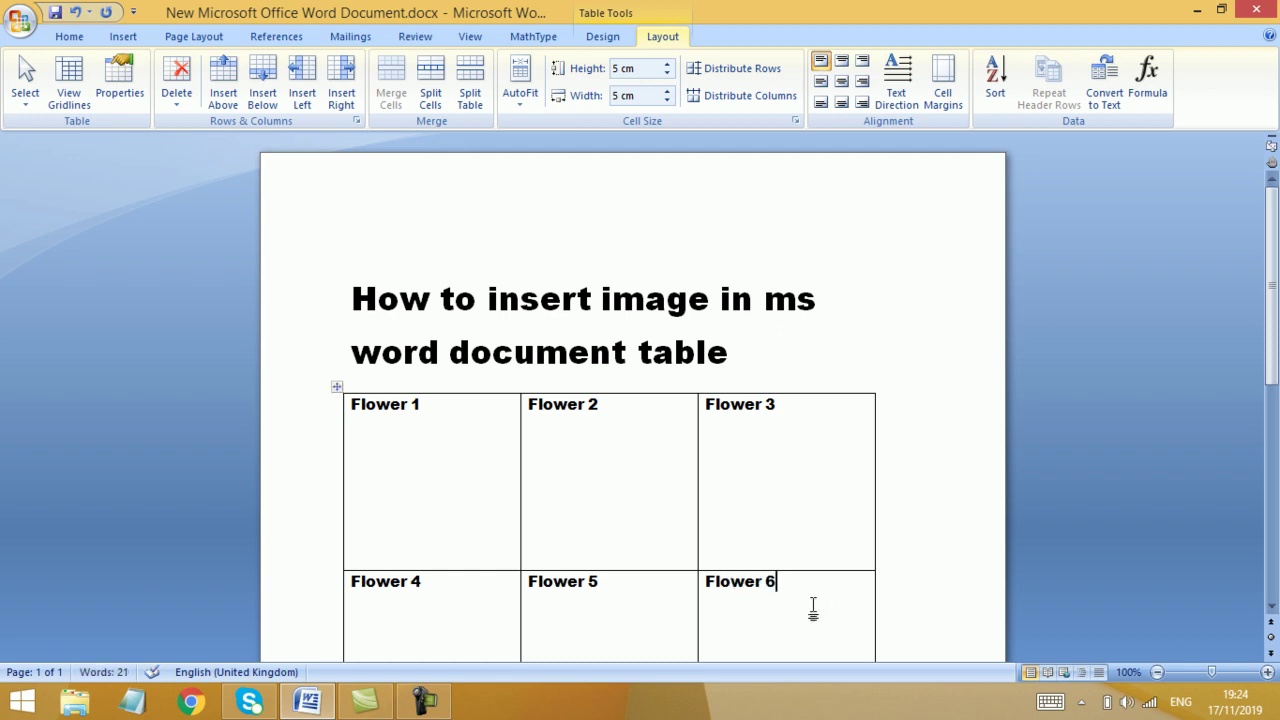
{"action": "mouse_move", "coordinate": [811, 608]}
{"action": "left_mouse_down"}
{"action": "mouse_move", "coordinate": [677, 634]}
{"action": "mouse_move", "coordinate": [540, 597]}
{"action": "mouse_move", "coordinate": [422, 537]}
{"action": "left_mouse_up"}
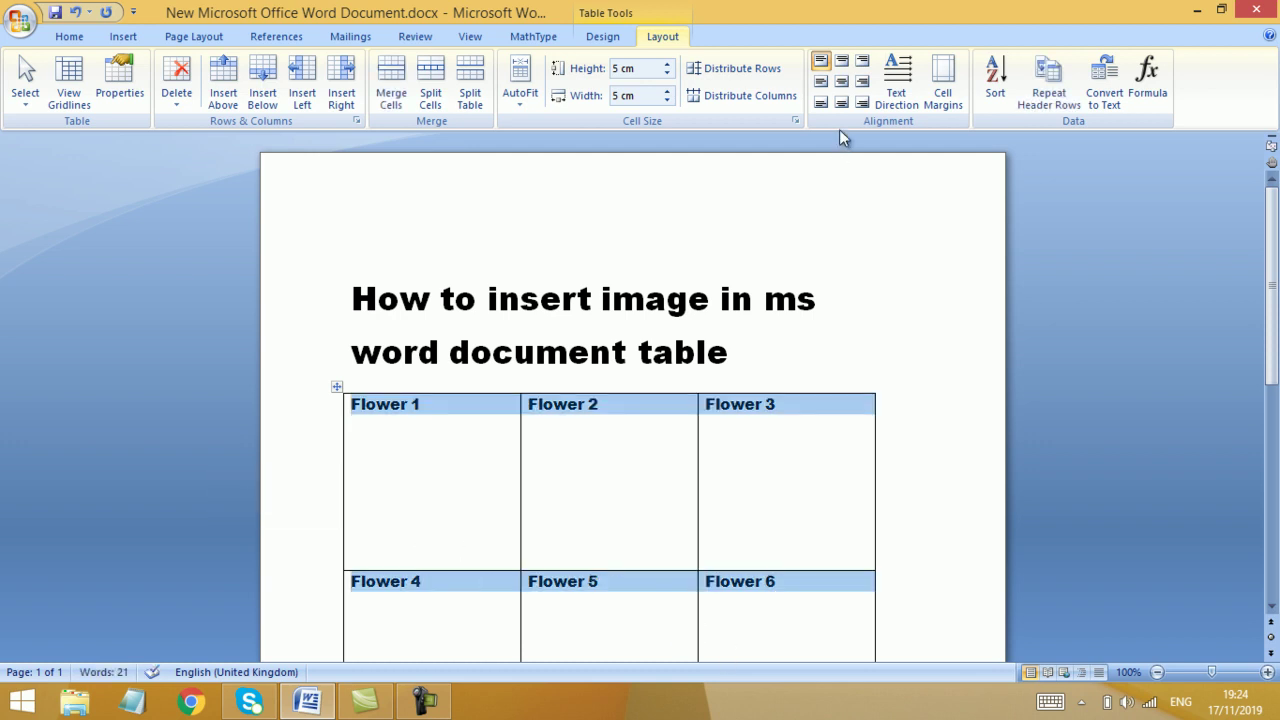
Align all six Flower labels to the centre of their cells, horizontally and vertically.
{"action": "left_click", "coordinate": [841, 81]}
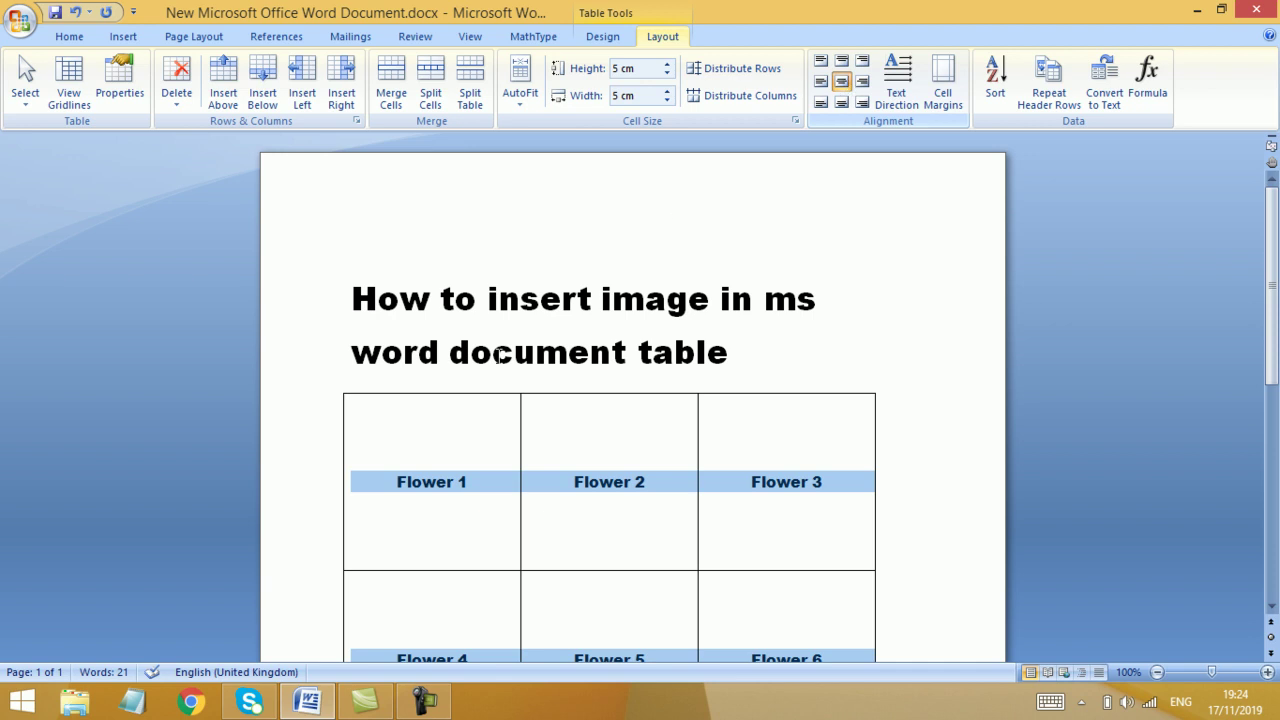
{"action": "left_click", "coordinate": [398, 483]}
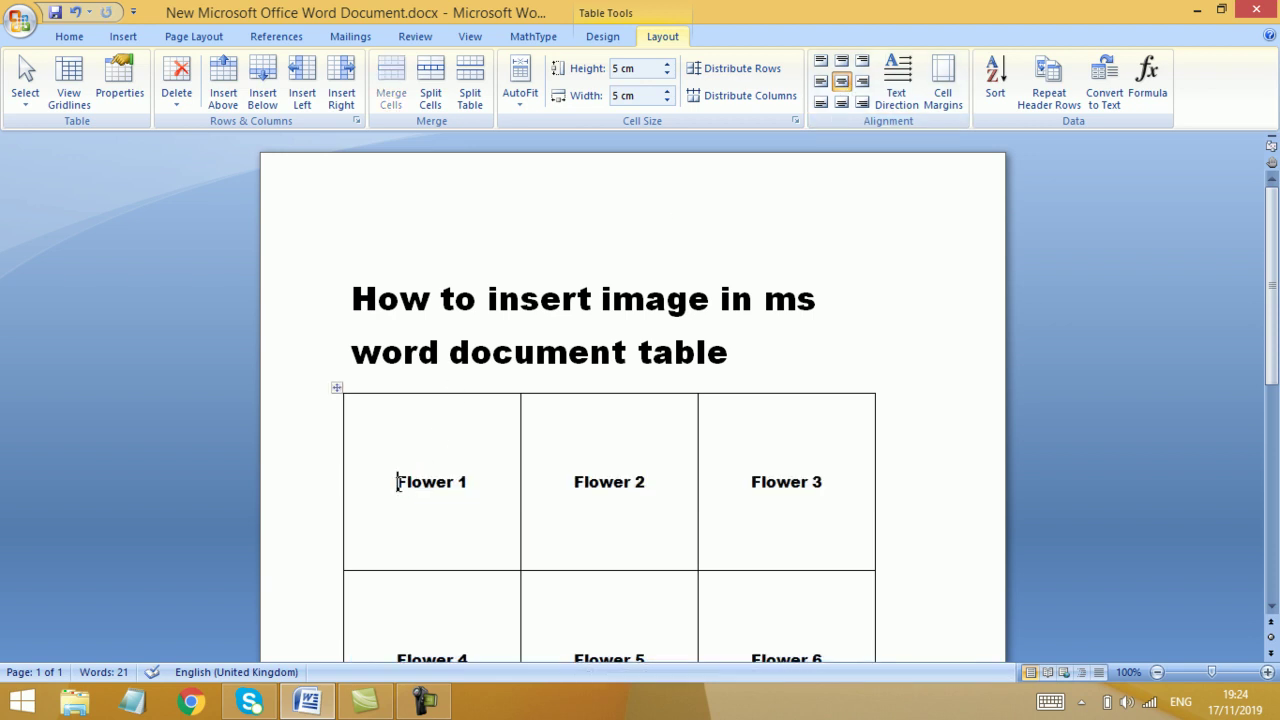
{"action": "left_click", "coordinate": [124, 34]}
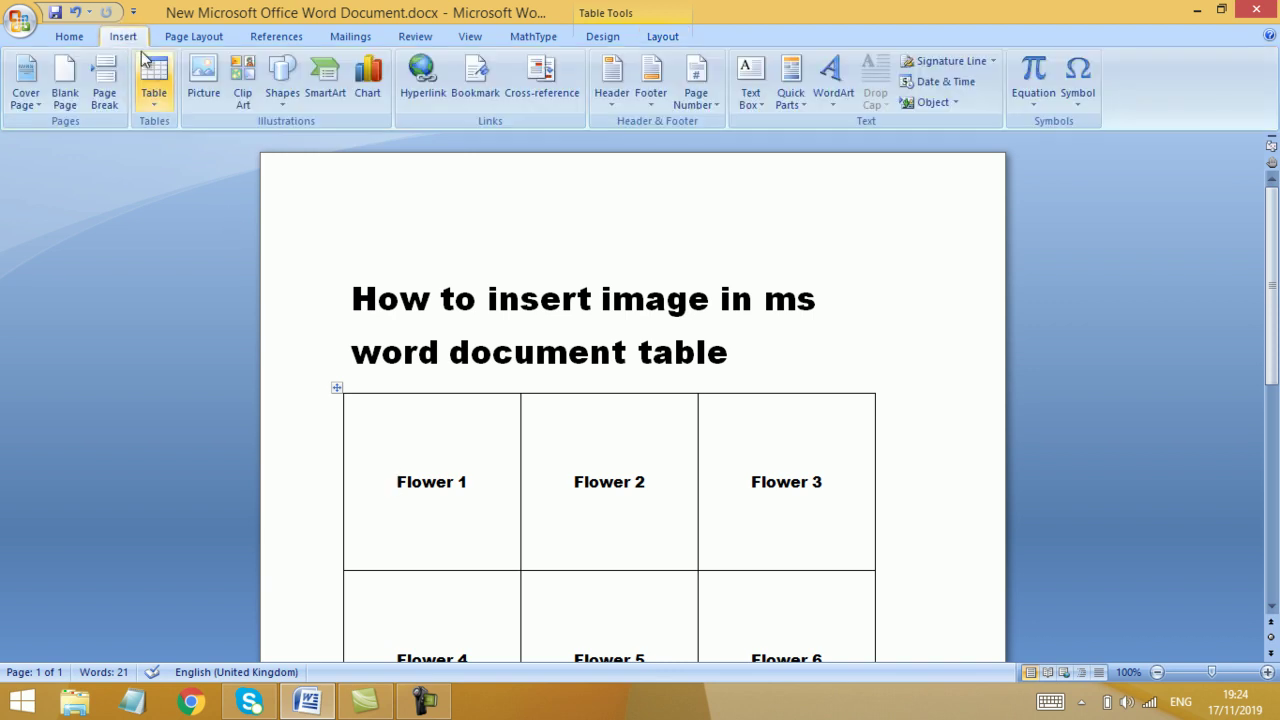
Insert flower 1.png above the Flower 1 label and resize it to 4.5 × 4.5 cm.
{"action": "left_click", "coordinate": [205, 90]}
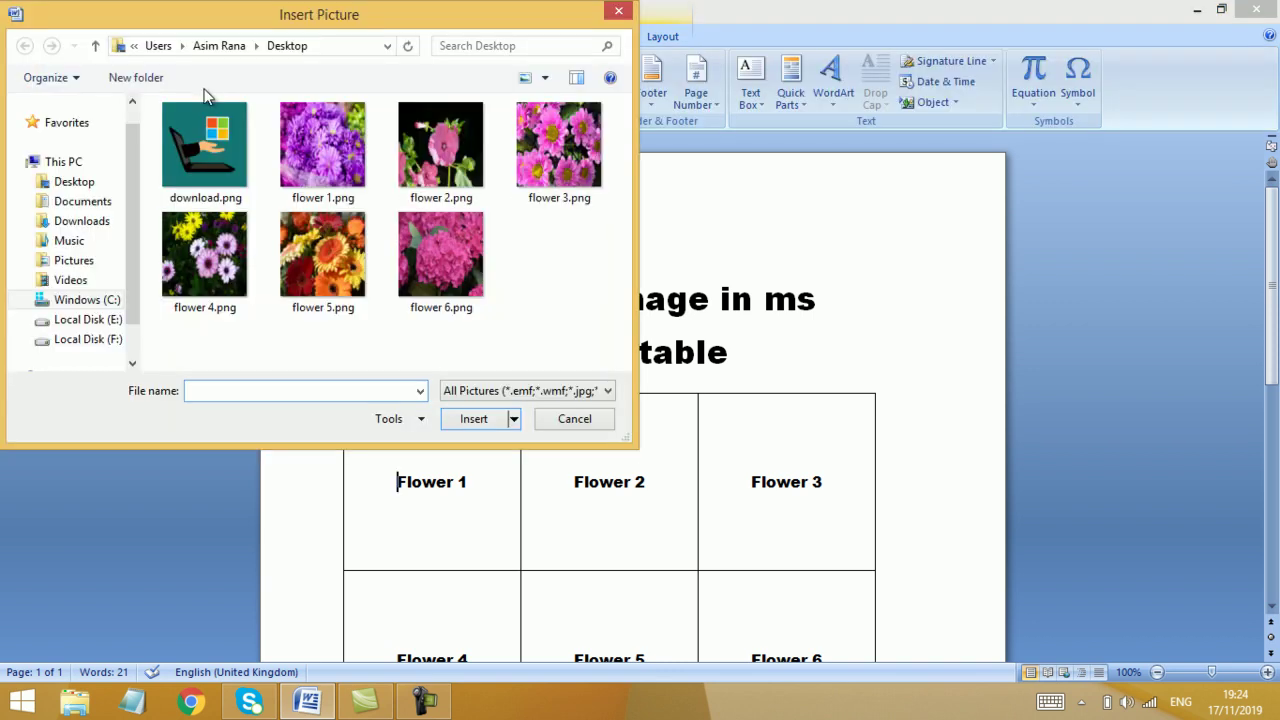
{"action": "left_click", "coordinate": [329, 176]}
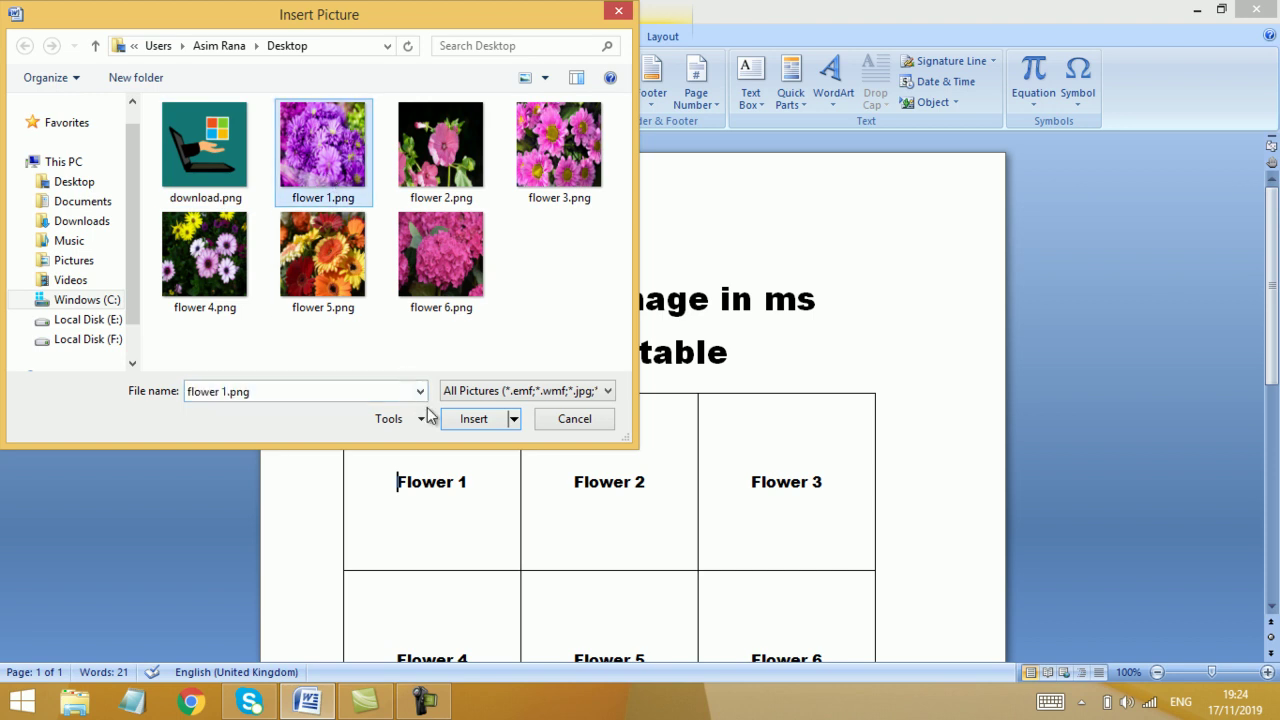
{"action": "left_click", "coordinate": [467, 420]}
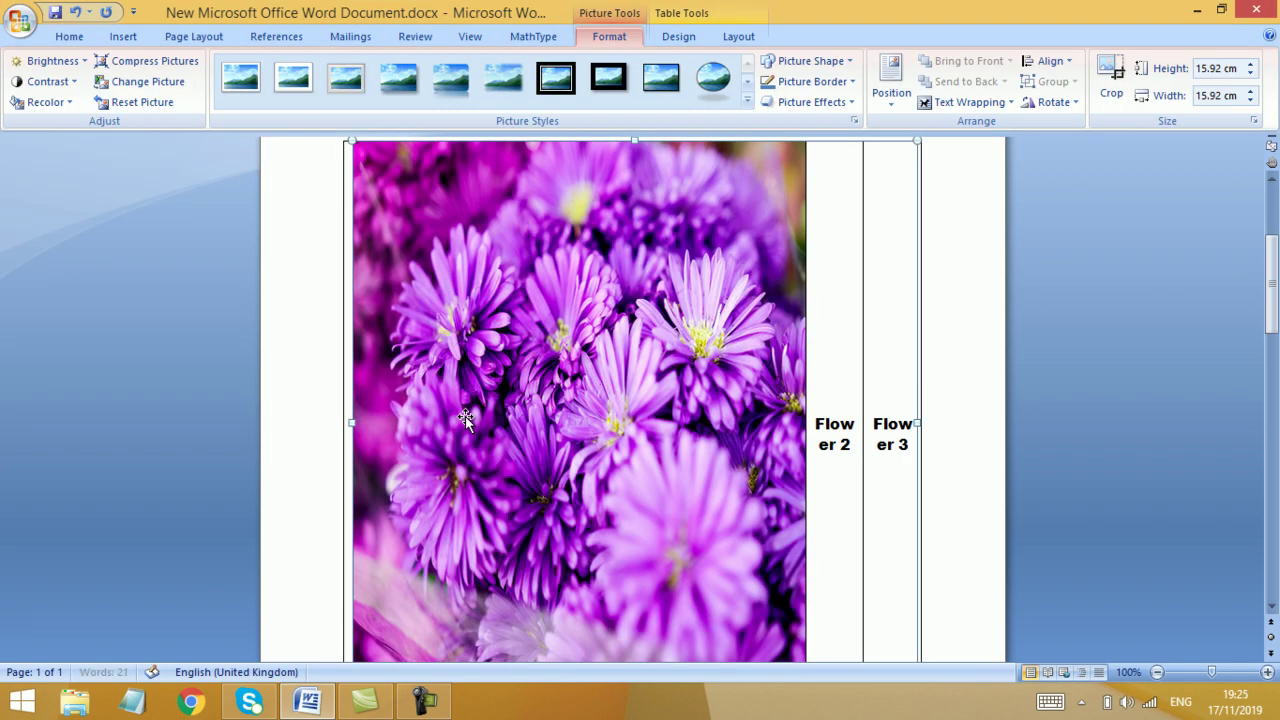
{"action": "left_click", "coordinate": [1217, 69]}
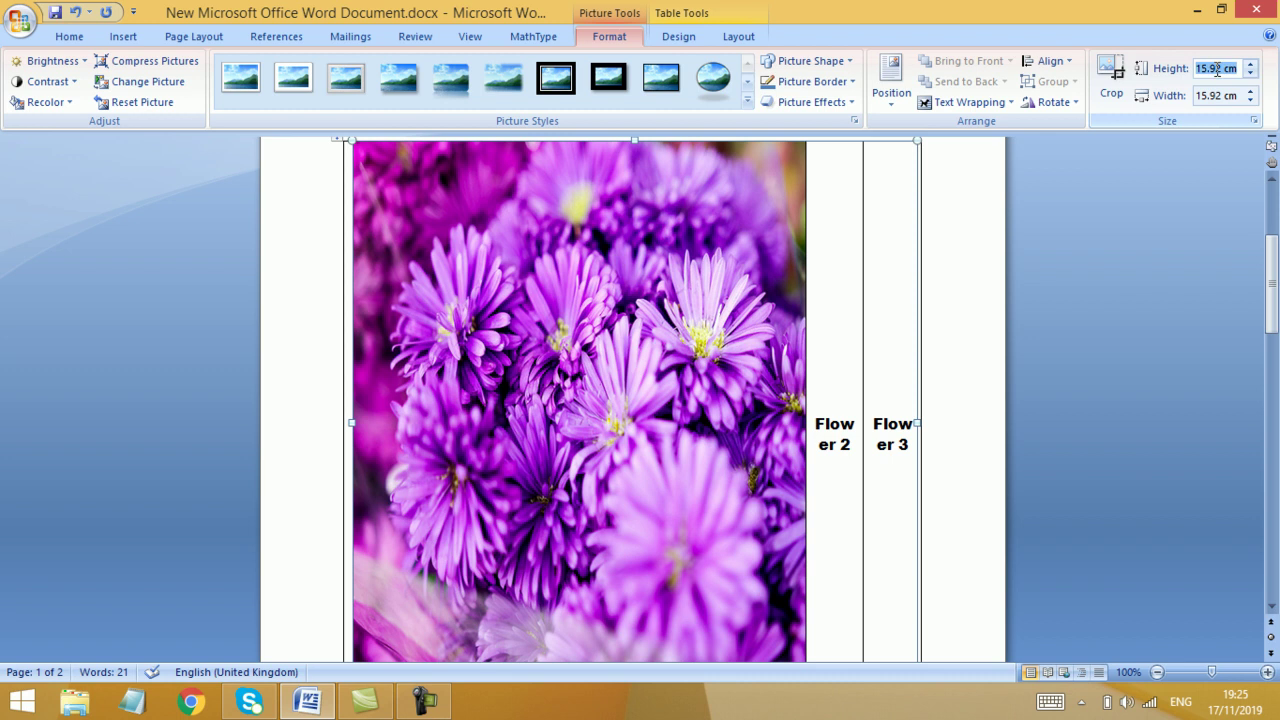
{"action": "type", "text": "4.5"}
{"action": "left_click", "coordinate": [1254, 121]}
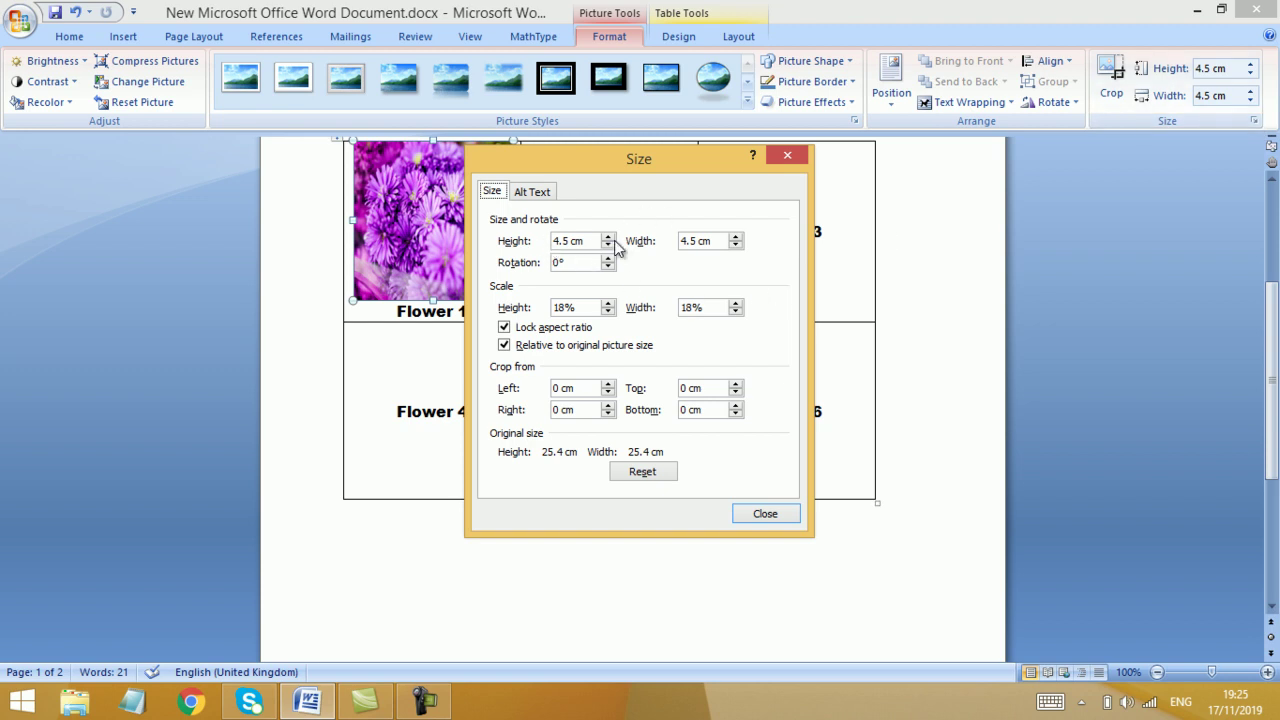
{"action": "left_click", "coordinate": [768, 516]}
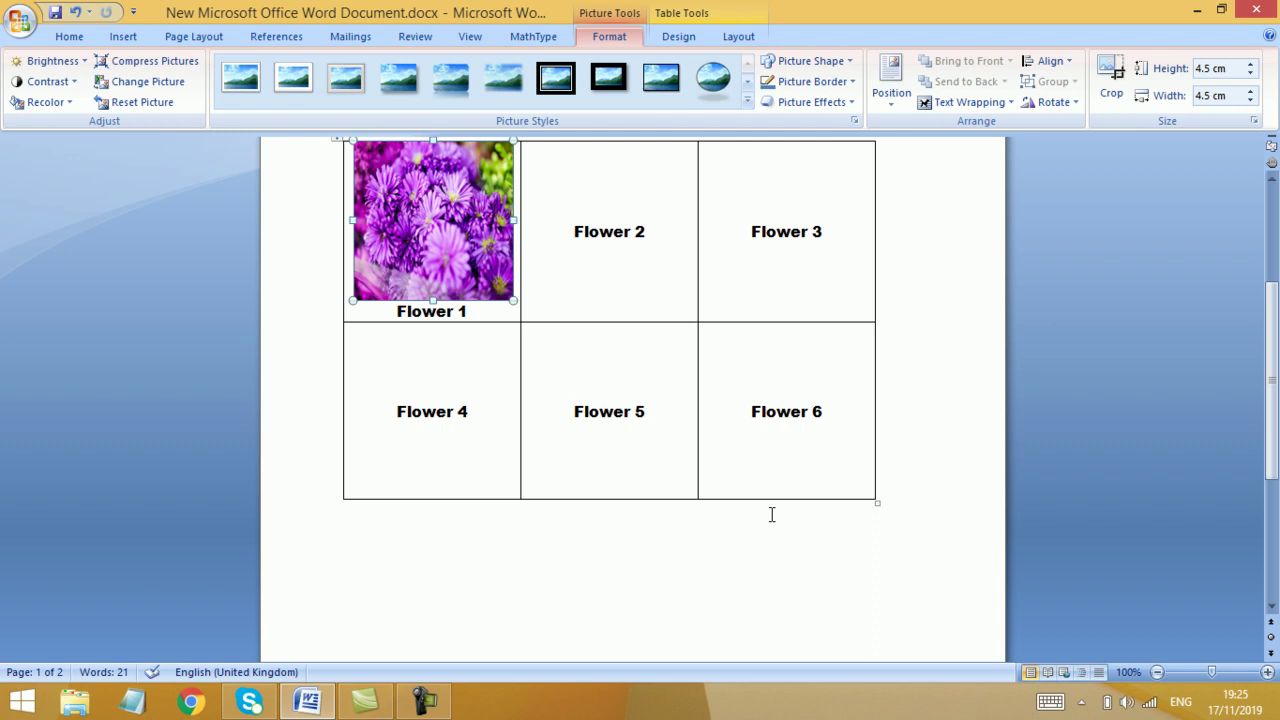
{"action": "left_click", "coordinate": [567, 220]}
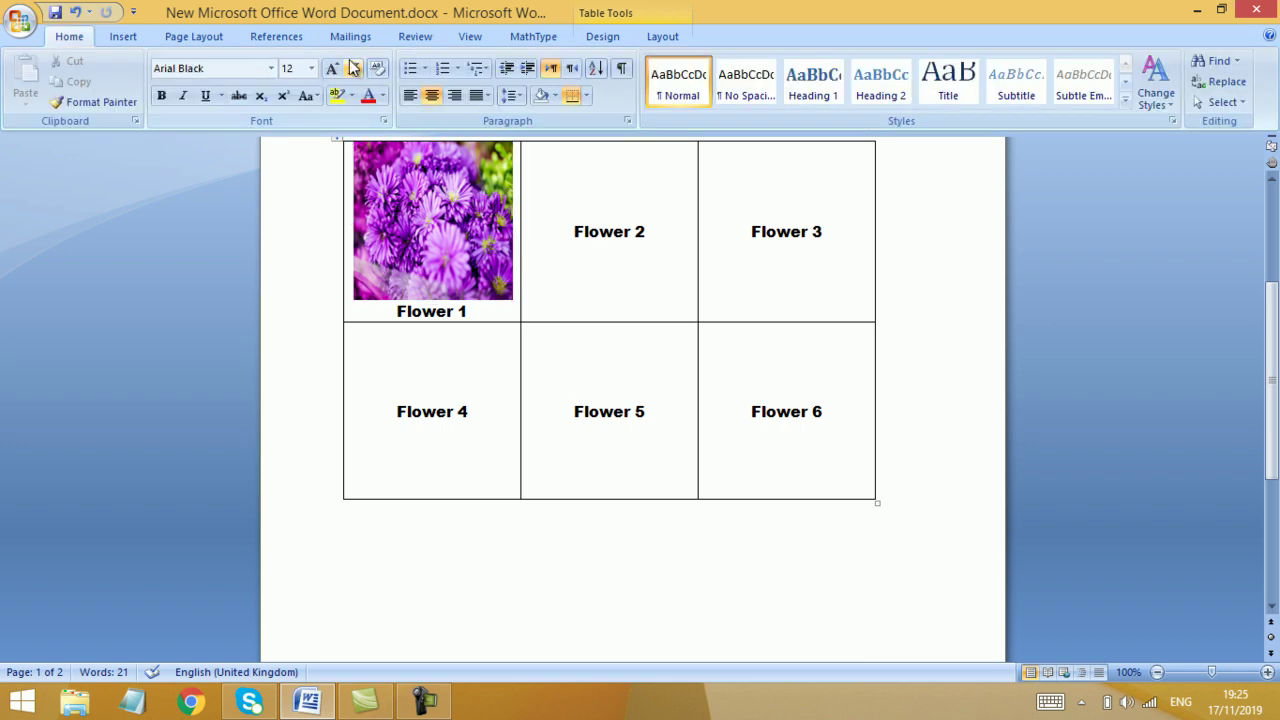
Insert flower 2.png above the Flower 2 label, sized 4.5 × 4.5 cm.
{"action": "left_click", "coordinate": [124, 37]}
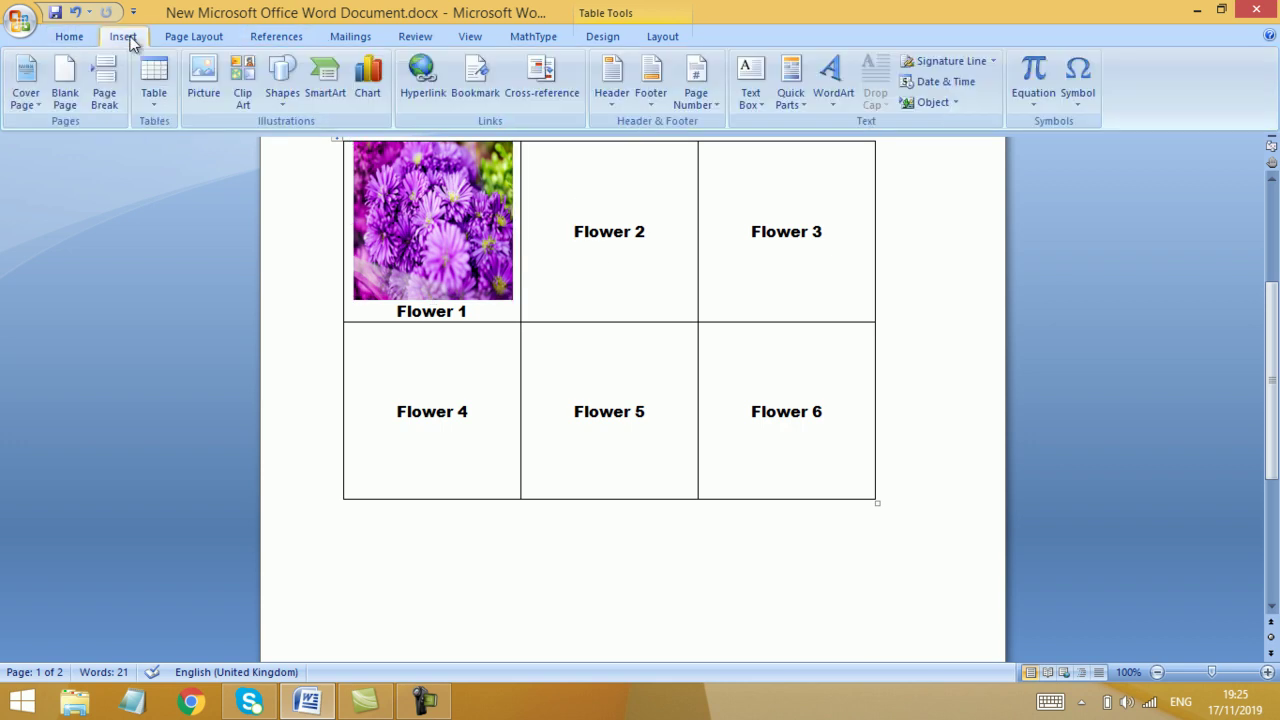
{"action": "left_click", "coordinate": [200, 76]}
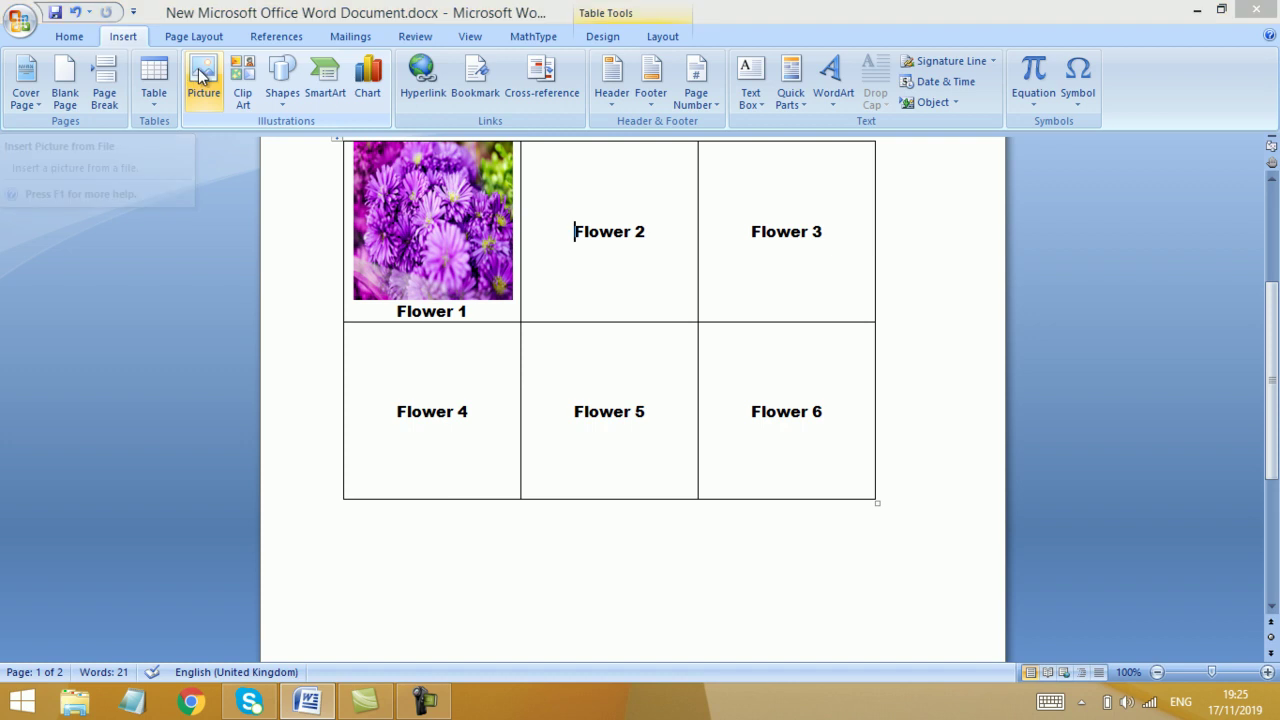
{"action": "left_click", "coordinate": [443, 182]}
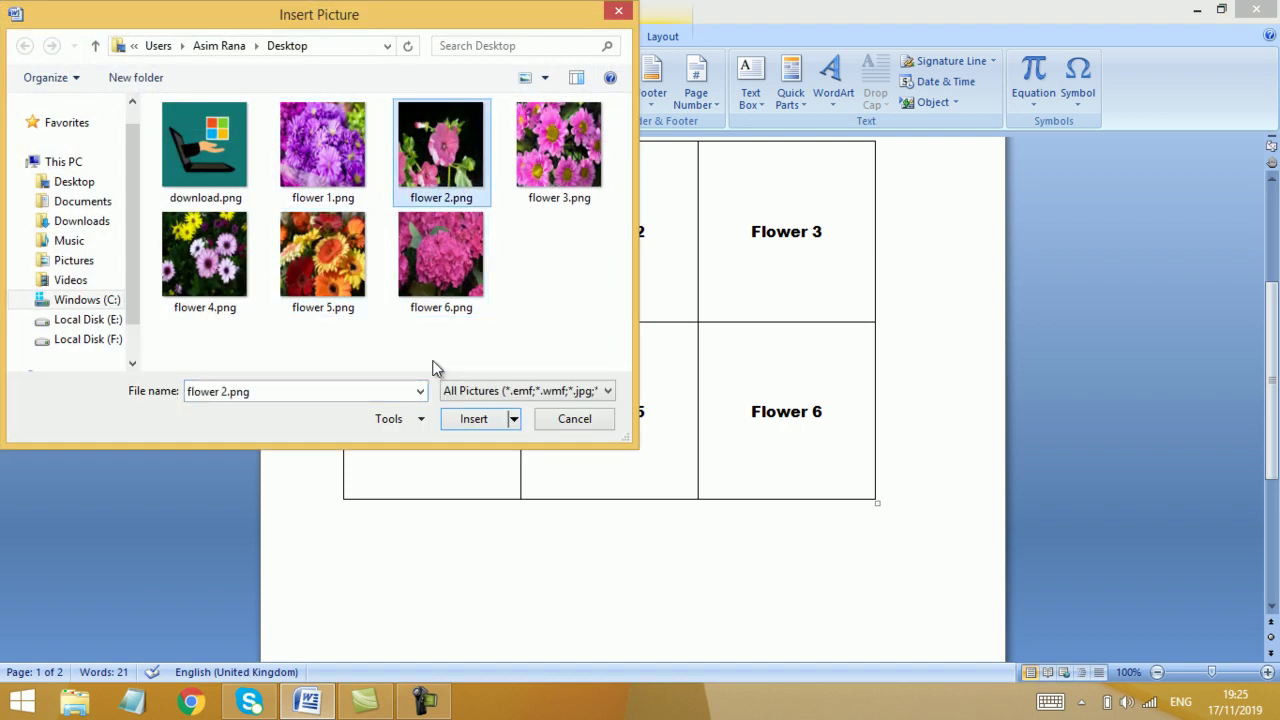
{"action": "left_click", "coordinate": [466, 423]}
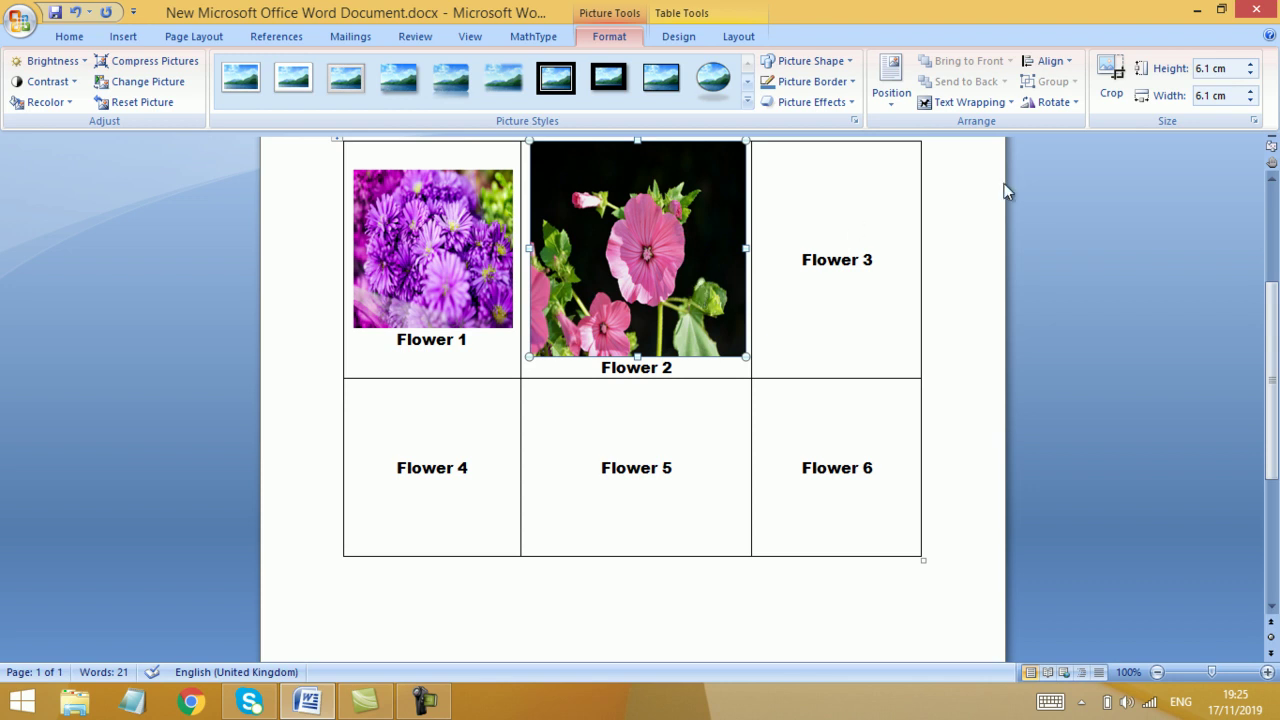
{"action": "left_click", "coordinate": [1230, 68]}
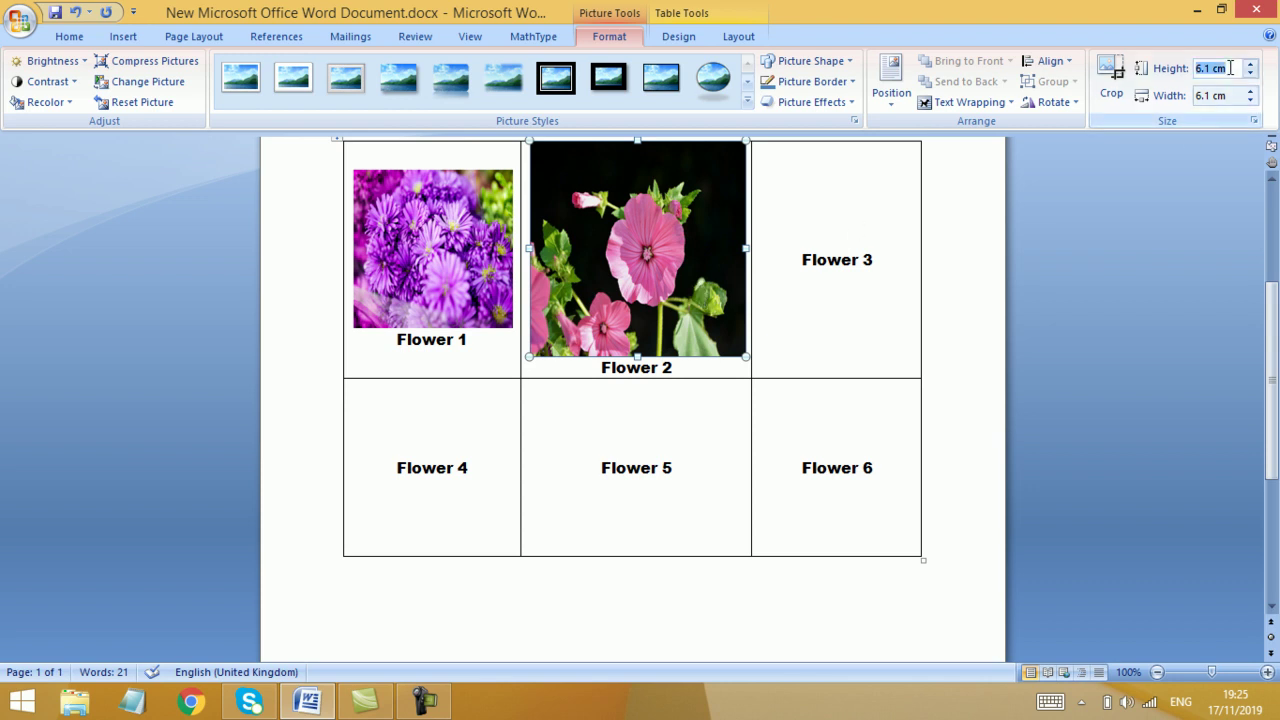
{"action": "type", "text": "4.5"}
{"action": "left_click", "coordinate": [1255, 121]}
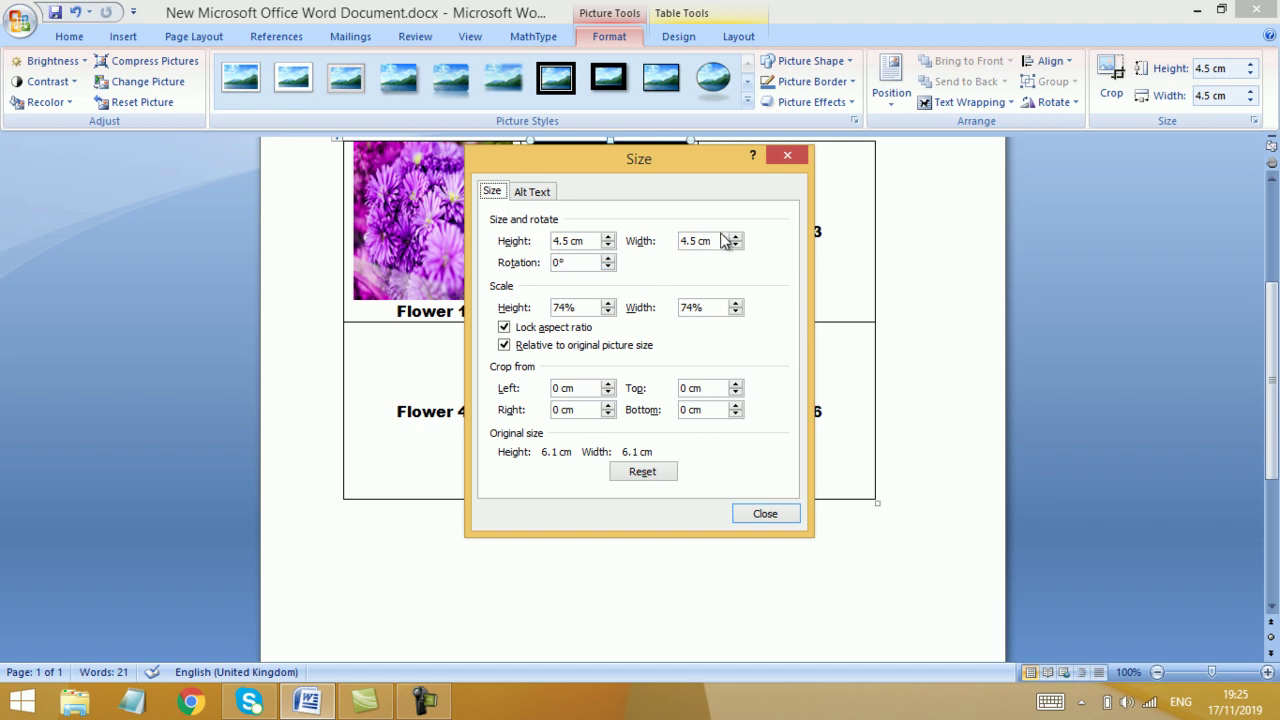
{"action": "left_click", "coordinate": [765, 514]}
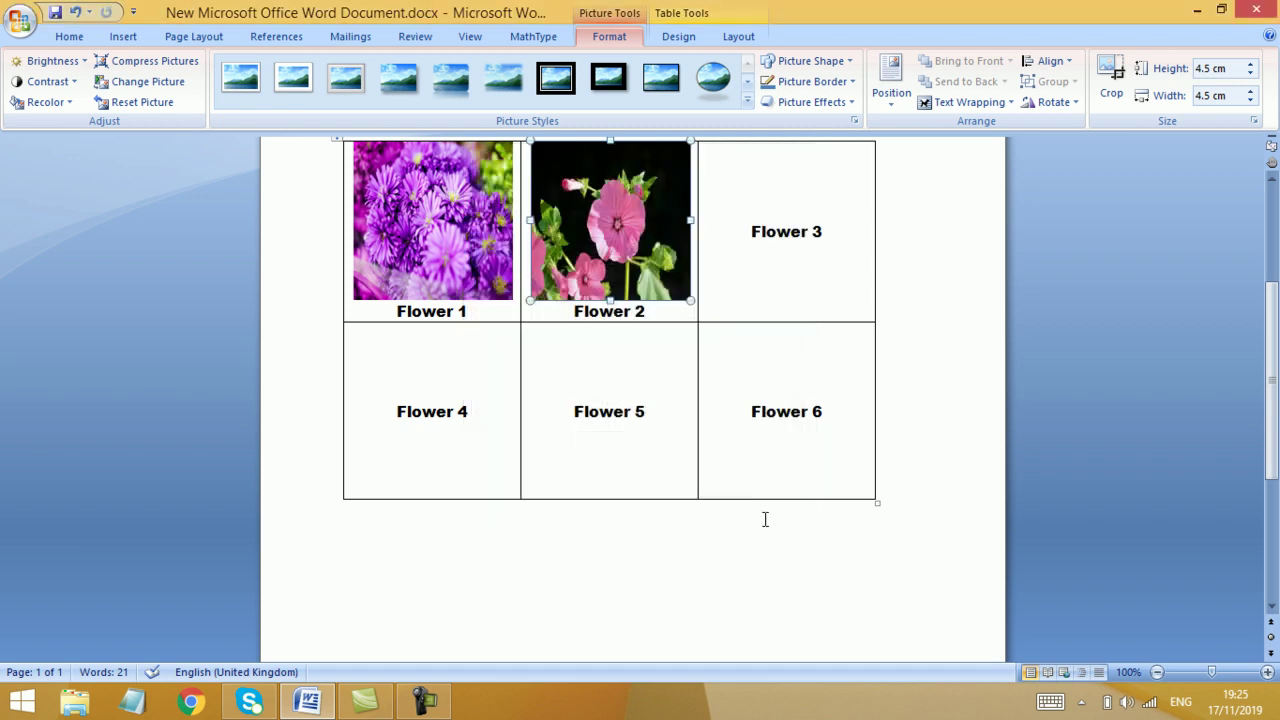
{"action": "left_click", "coordinate": [736, 222]}
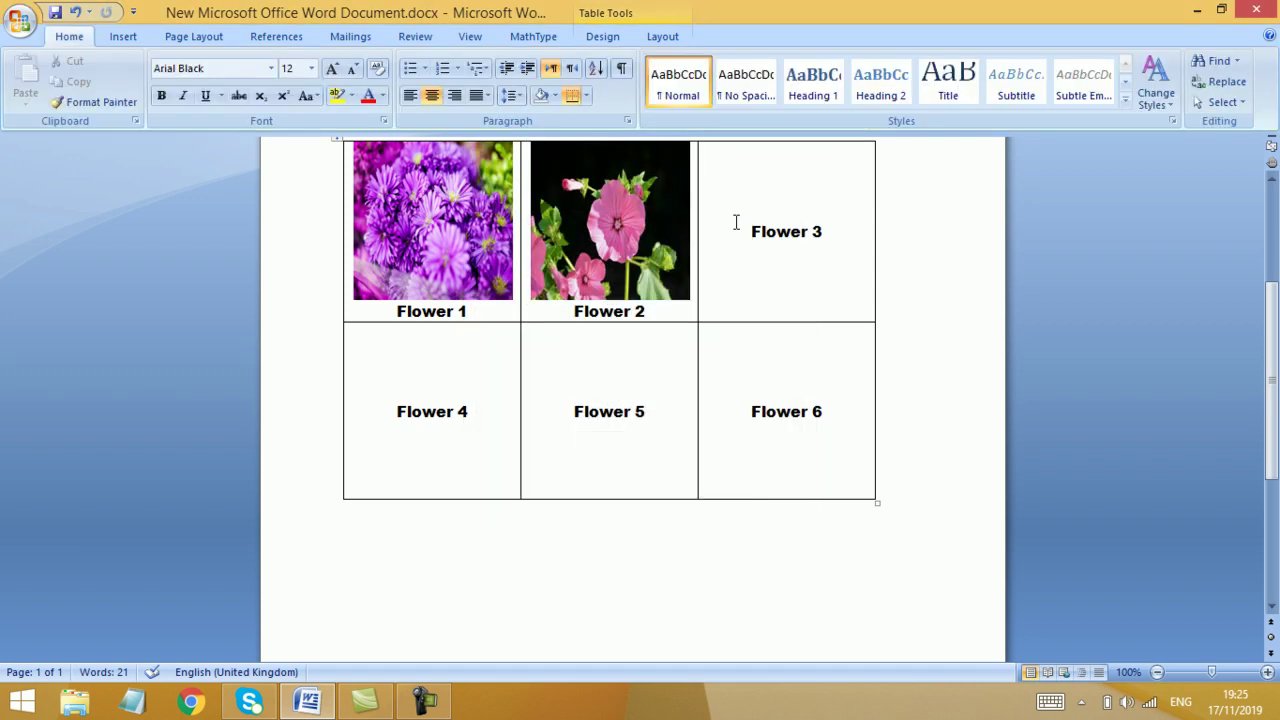
Insert flower 3.png above the Flower 3 label, sized 4.5 × 4.5 cm.
{"action": "left_click", "coordinate": [130, 38]}
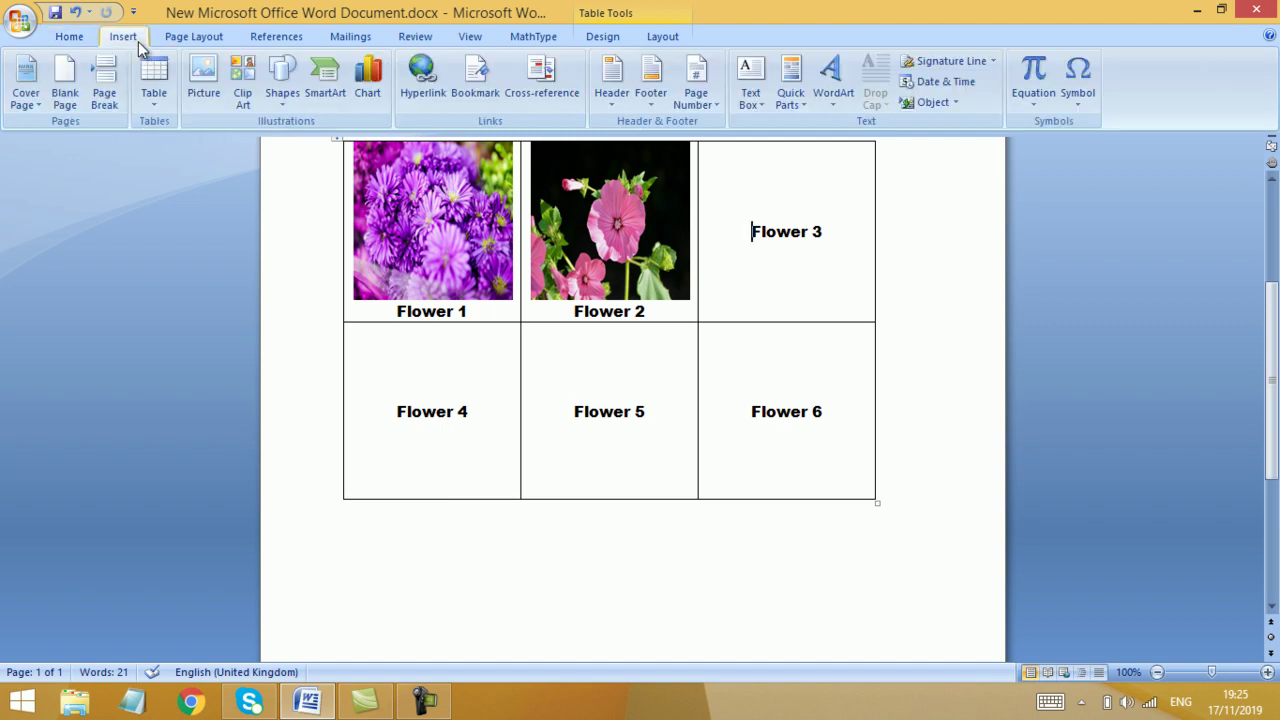
{"action": "left_click", "coordinate": [203, 75]}
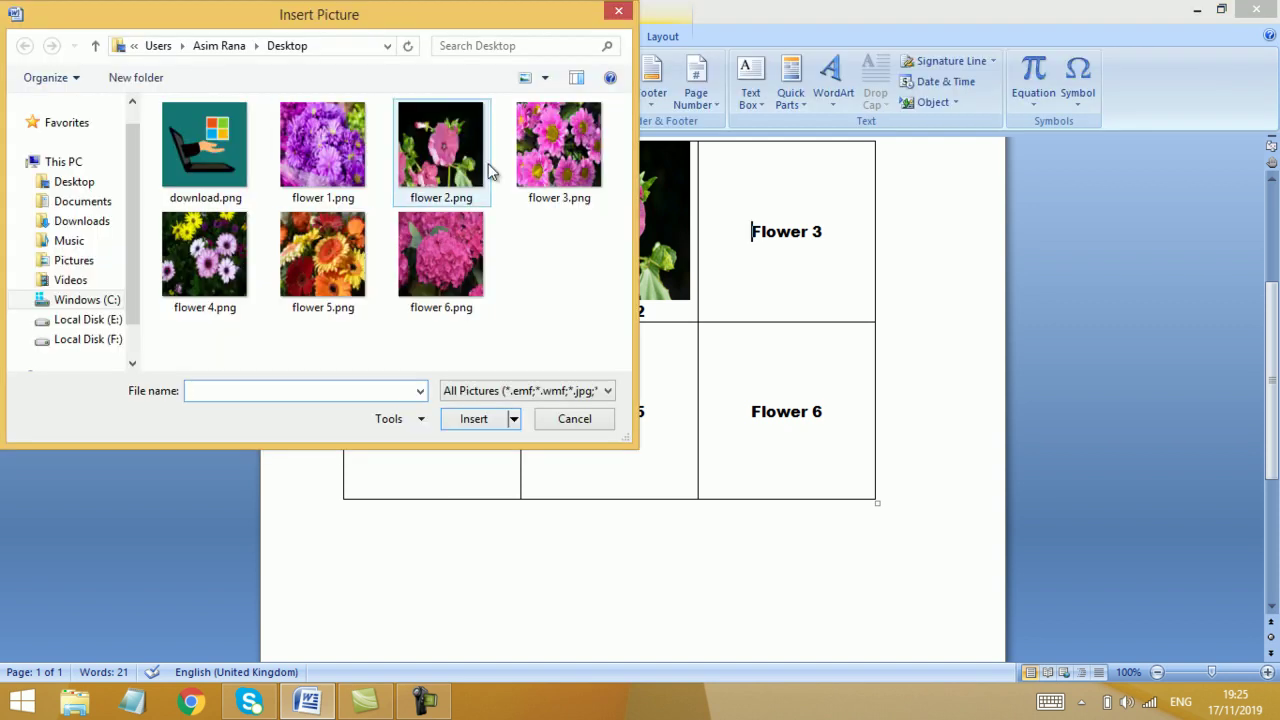
{"action": "left_click", "coordinate": [558, 145]}
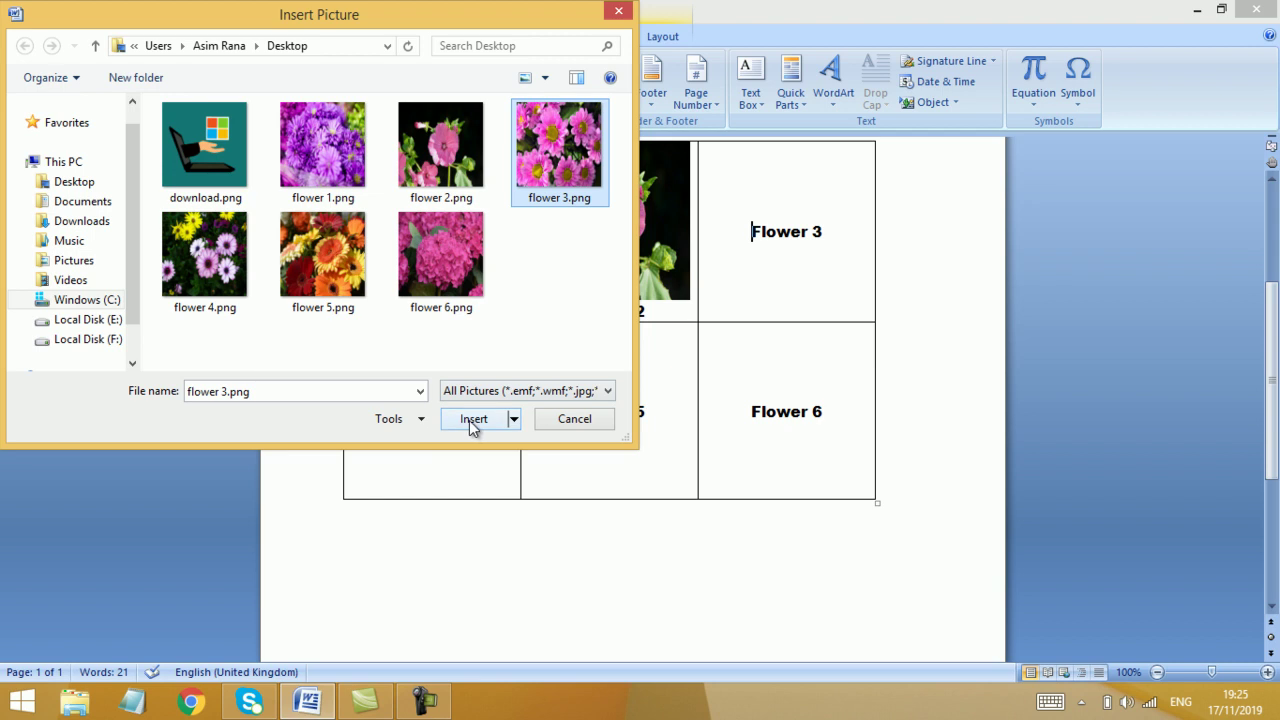
{"action": "left_click", "coordinate": [471, 420]}
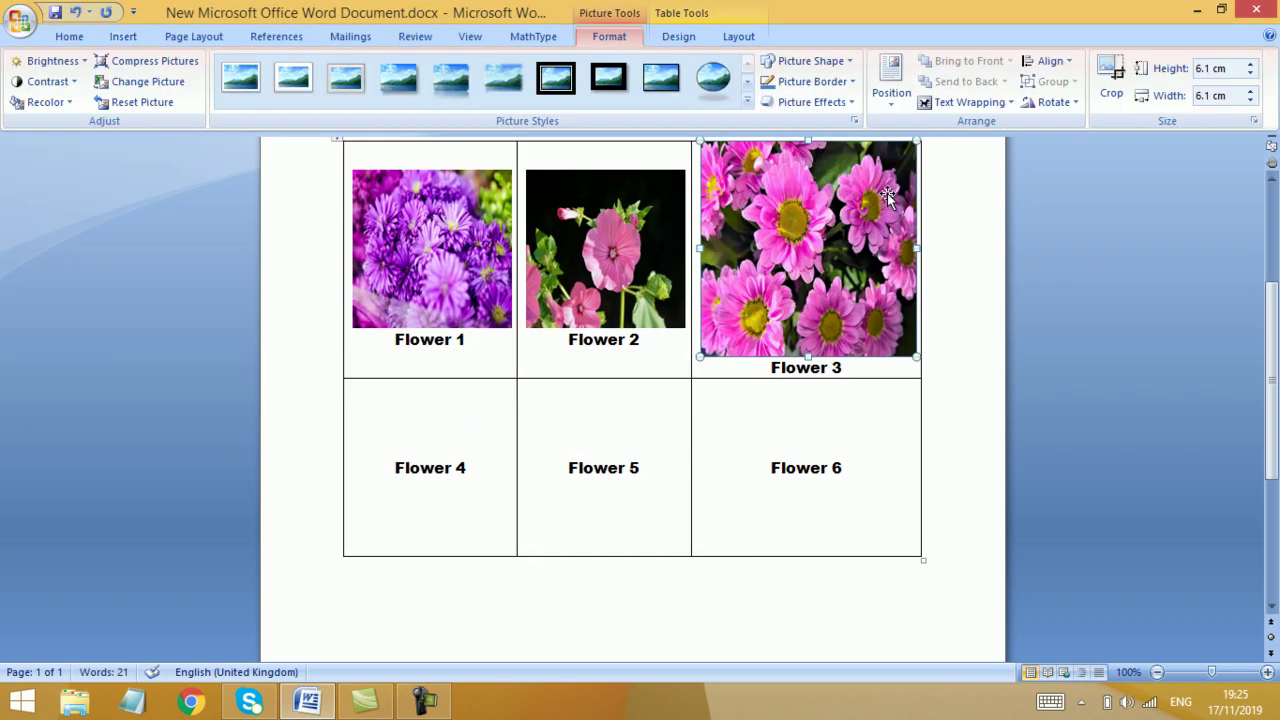
{"action": "left_click", "coordinate": [1228, 70]}
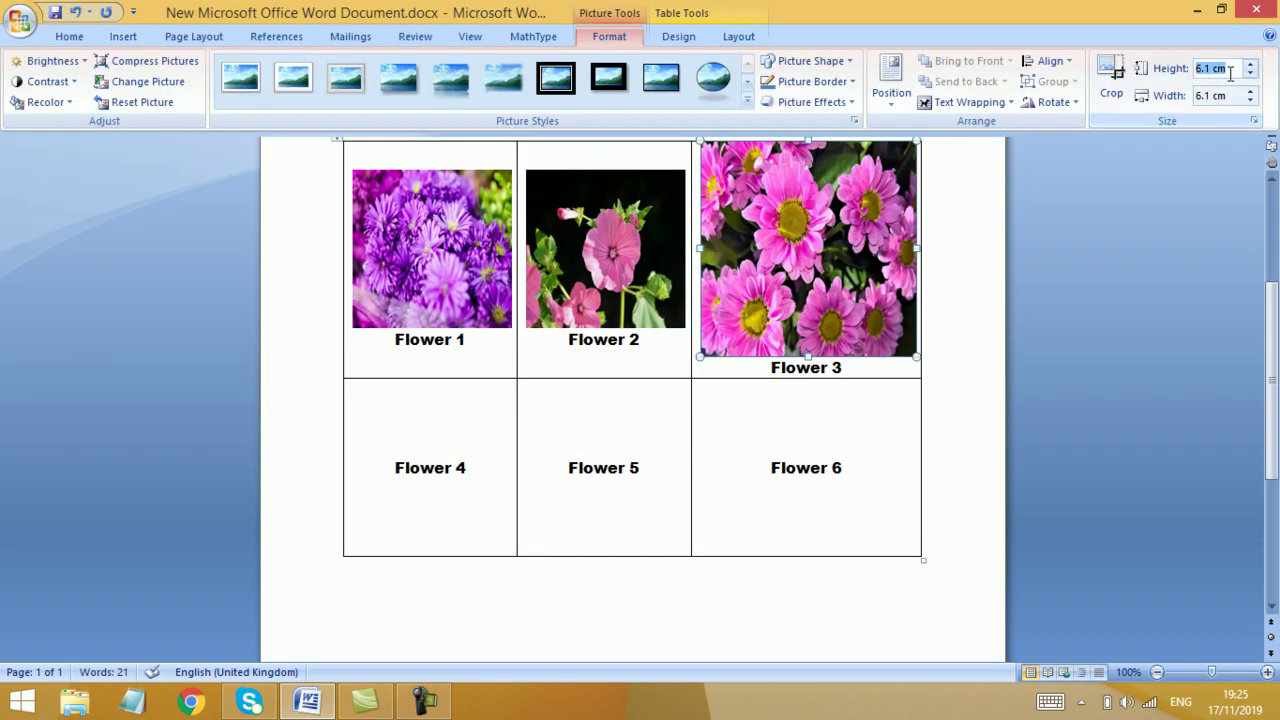
{"action": "type", "text": "4.5"}
{"action": "left_click", "coordinate": [1254, 122]}
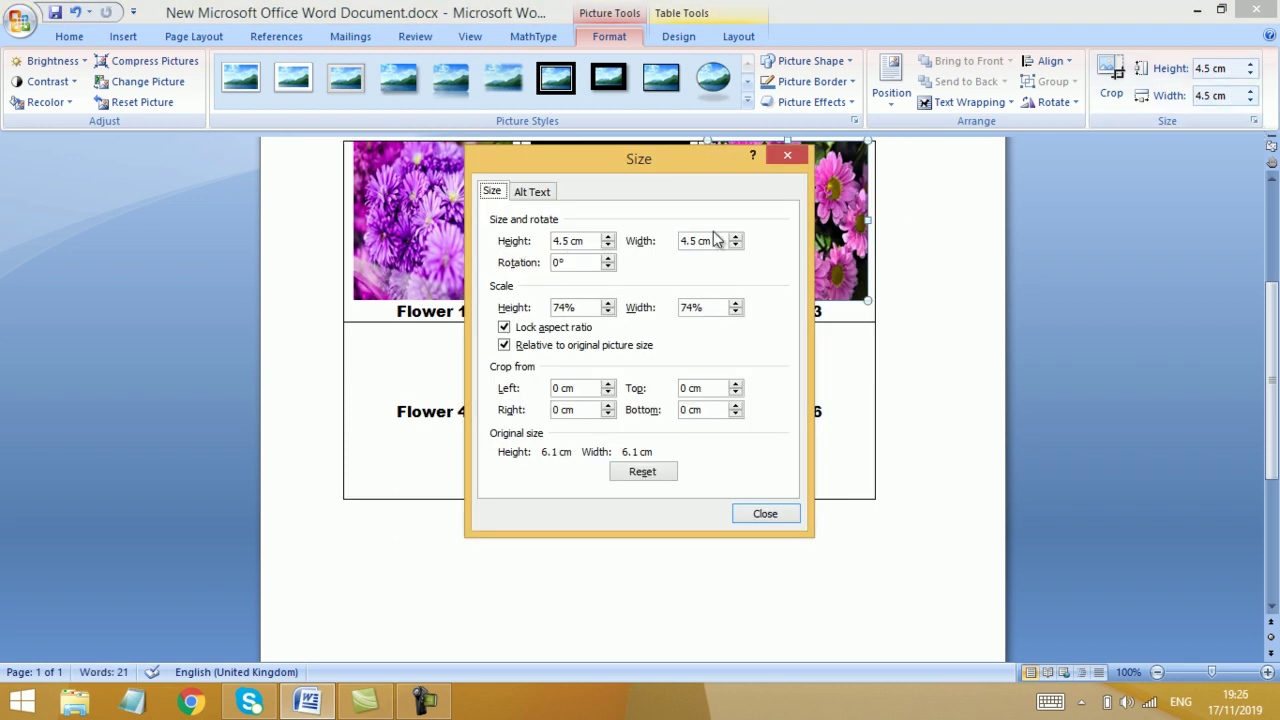
{"action": "left_click", "coordinate": [766, 515]}
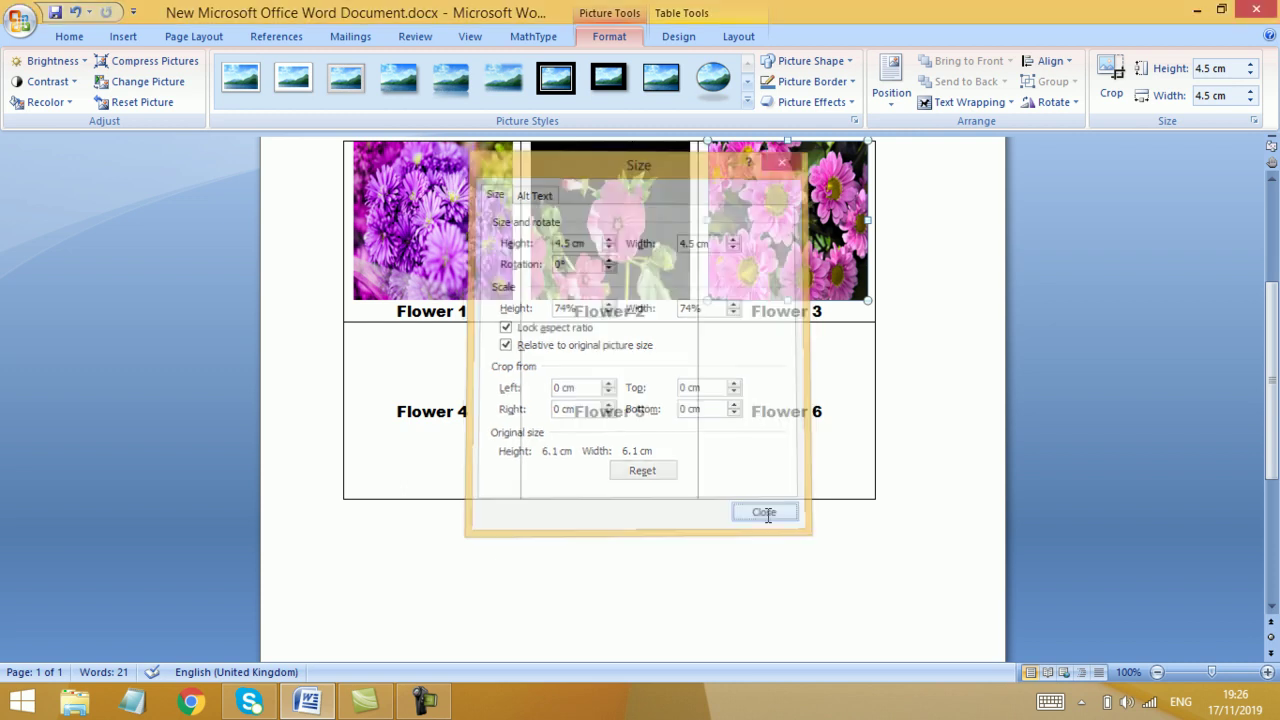
Insert flower 4.png above the Flower 4 label, sized 4.5 × 4.5 cm.
{"action": "left_click", "coordinate": [391, 420]}
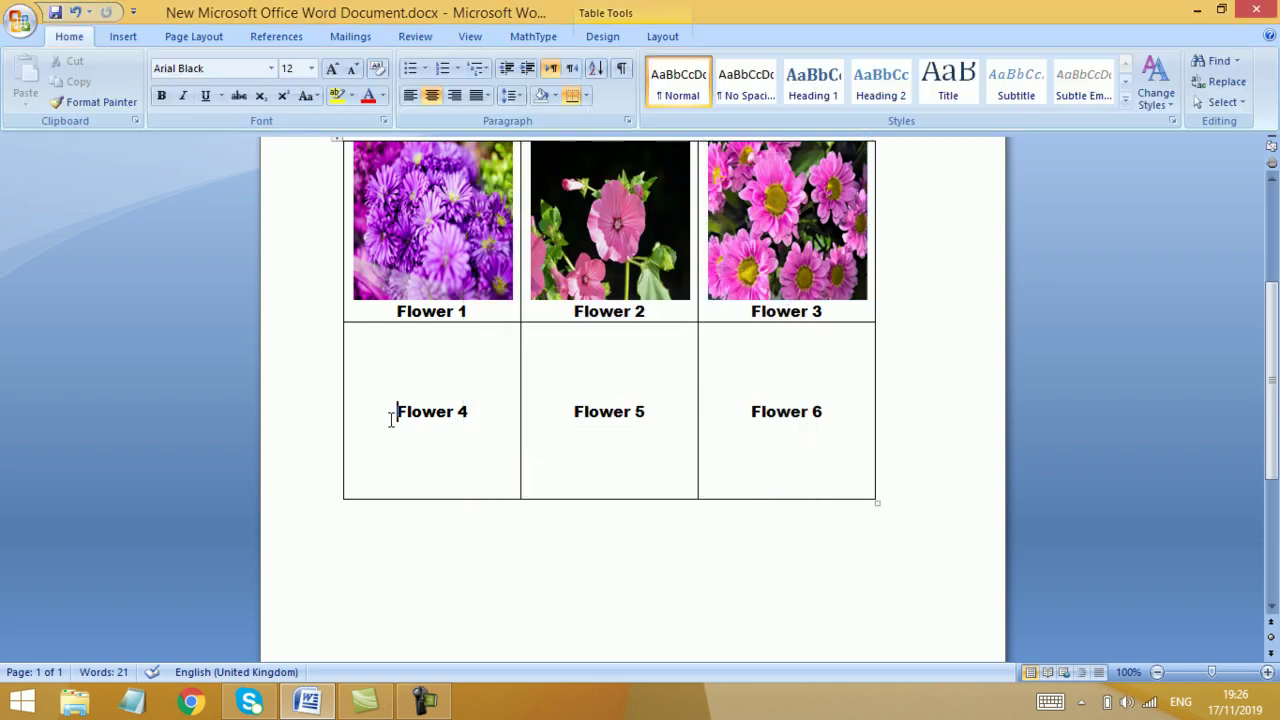
{"action": "left_click", "coordinate": [120, 38]}
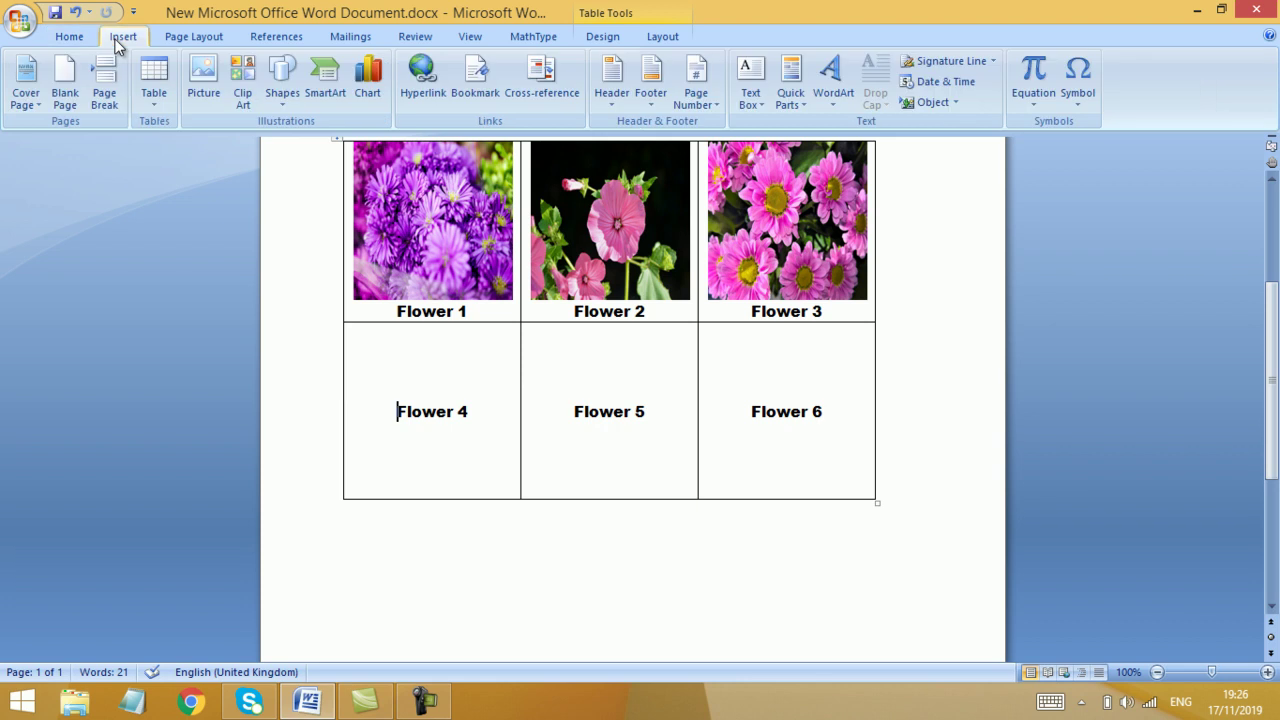
{"action": "left_click", "coordinate": [204, 80]}
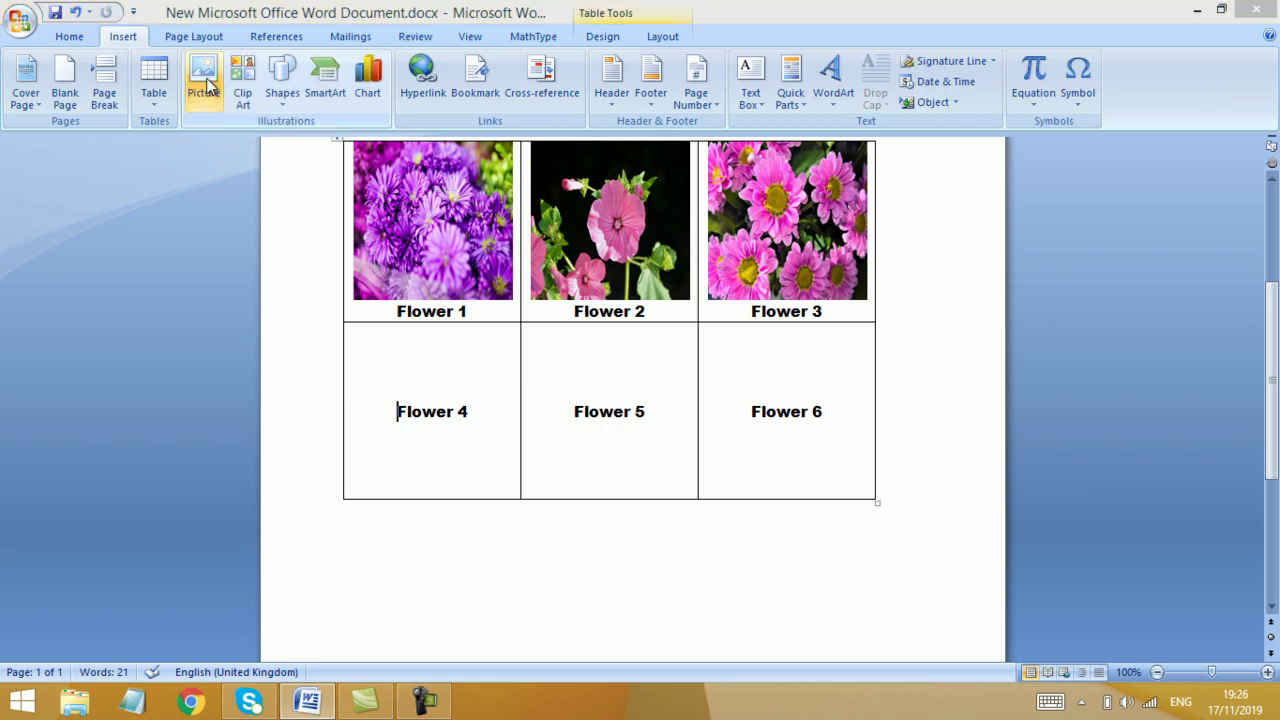
{"action": "left_click", "coordinate": [218, 290]}
{"action": "left_click", "coordinate": [471, 420]}
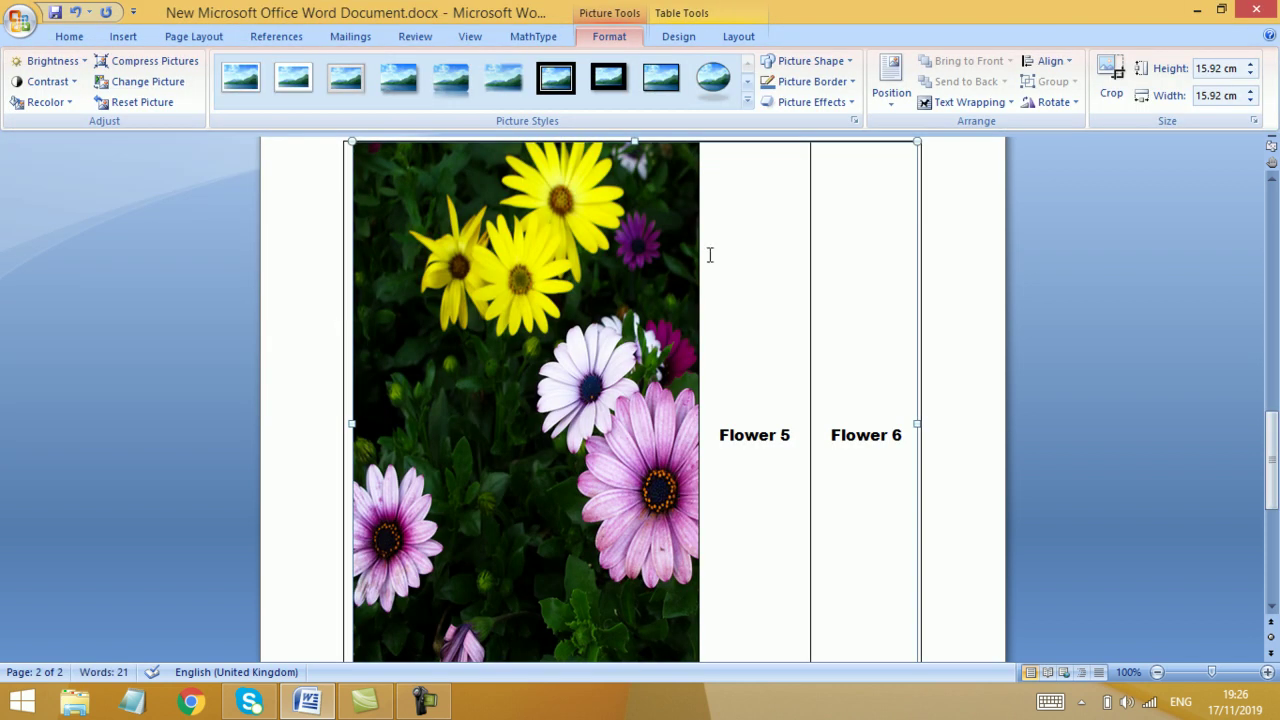
{"action": "left_click", "coordinate": [1217, 68]}
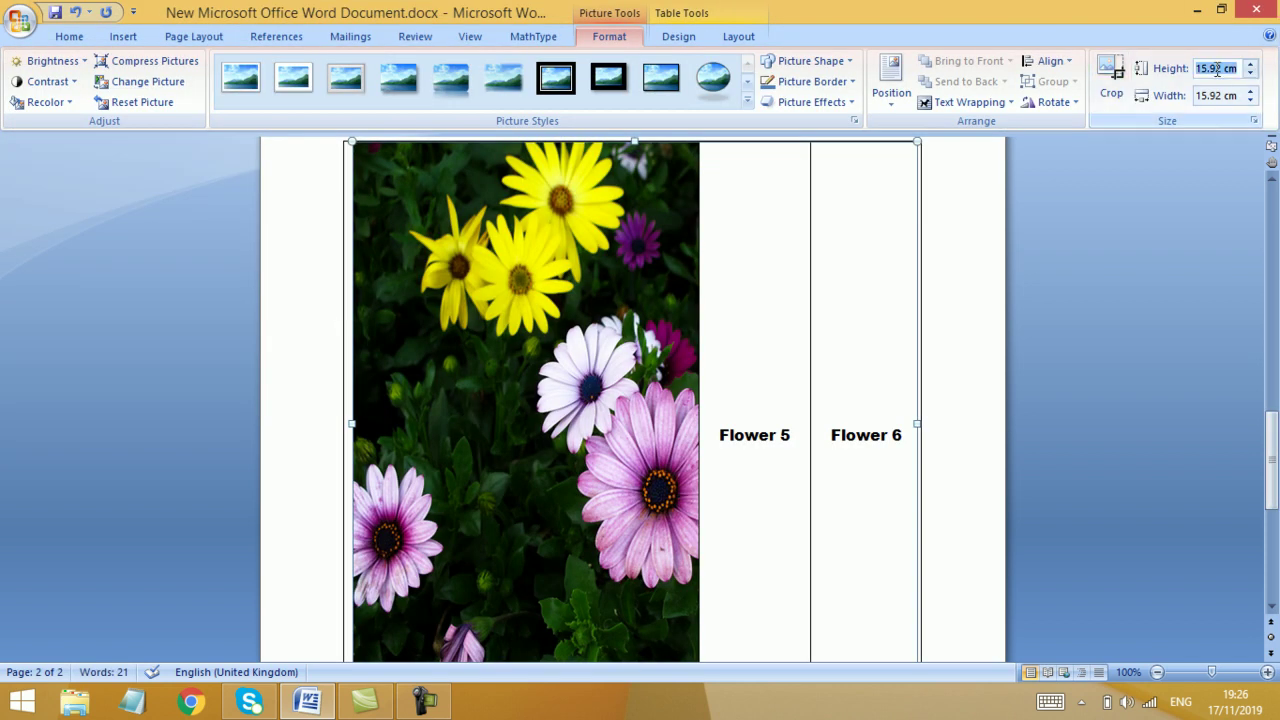
{"action": "type", "text": "4"}
{"action": "left_click", "coordinate": [1254, 120]}
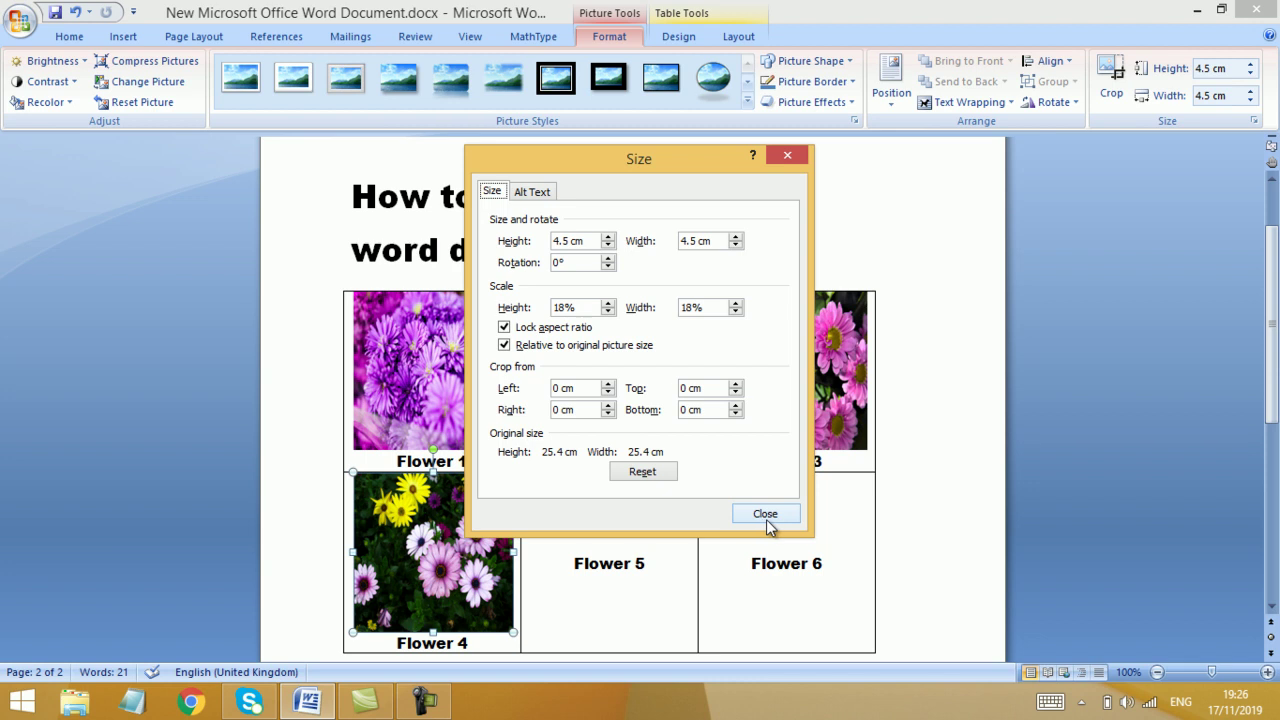
{"action": "left_click", "coordinate": [766, 514]}
{"action": "left_click", "coordinate": [575, 560]}
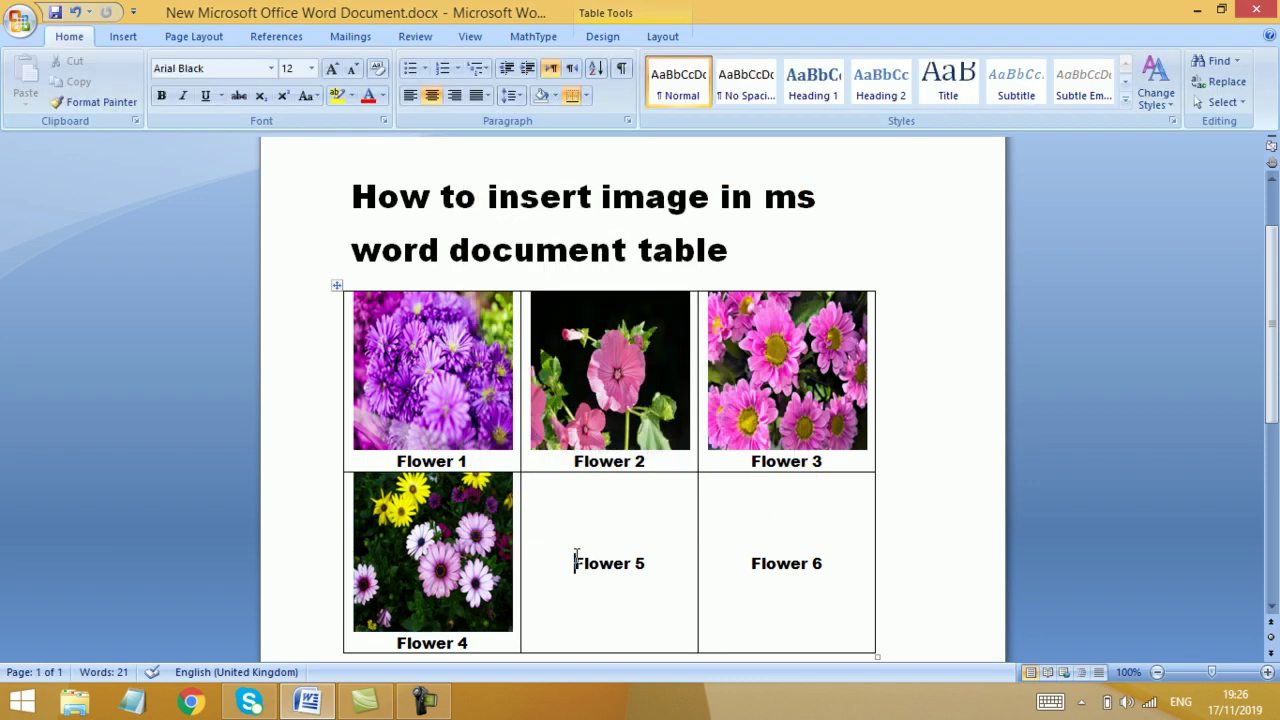
Insert flower 5.png above the Flower 5 label, sized 4.5 × 4.5 cm.
{"action": "left_click", "coordinate": [120, 40]}
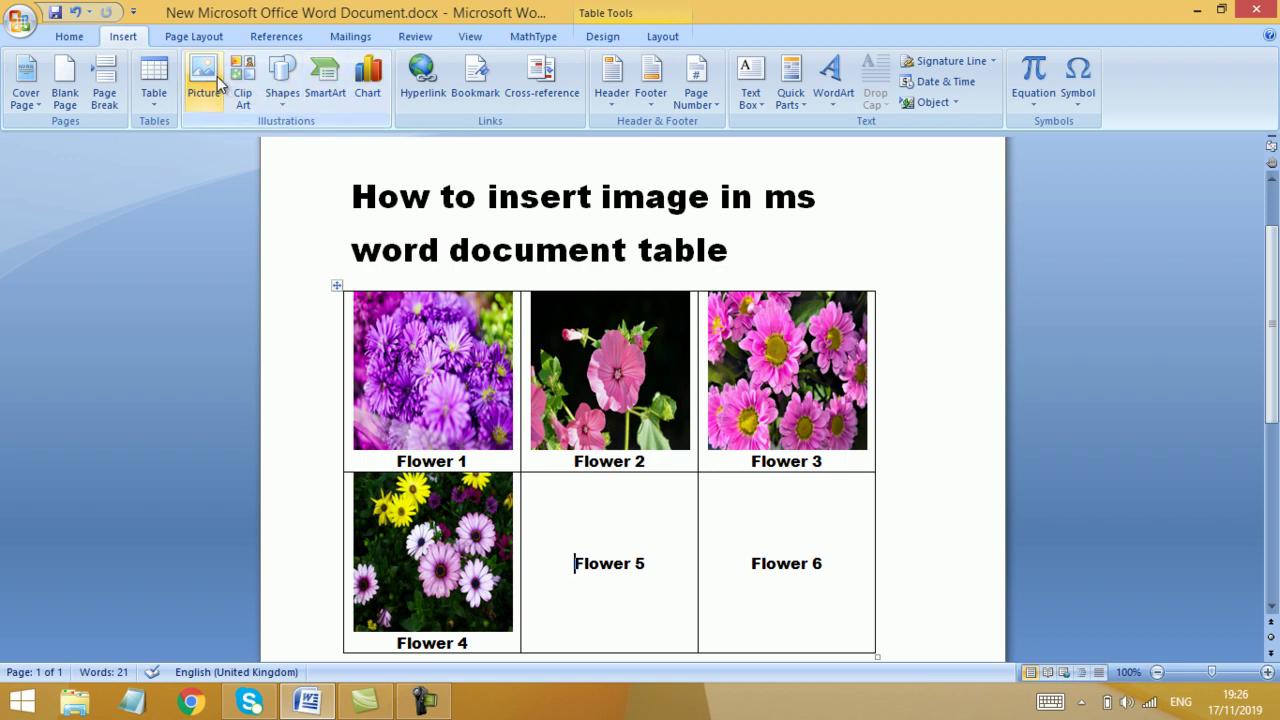
{"action": "left_click", "coordinate": [205, 80]}
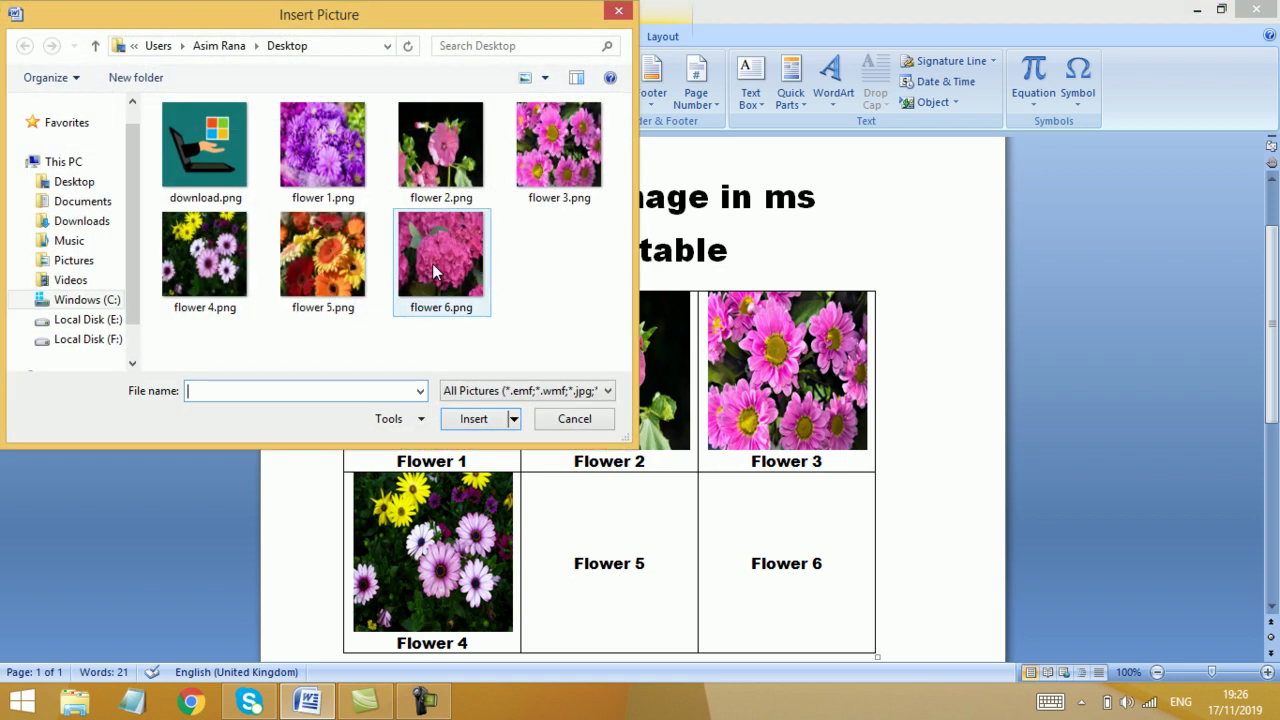
{"action": "left_click", "coordinate": [322, 252]}
{"action": "left_click", "coordinate": [476, 419]}
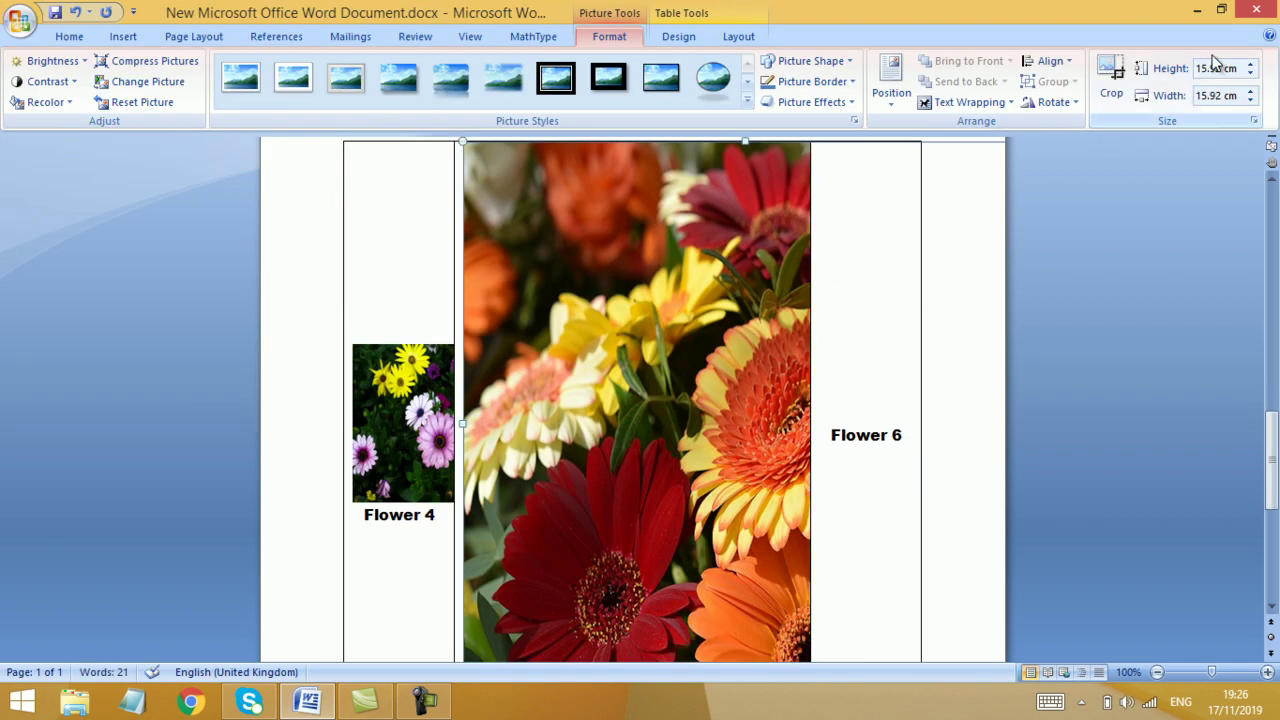
{"action": "left_click", "coordinate": [1215, 68]}
{"action": "type", "text": "4.5"}
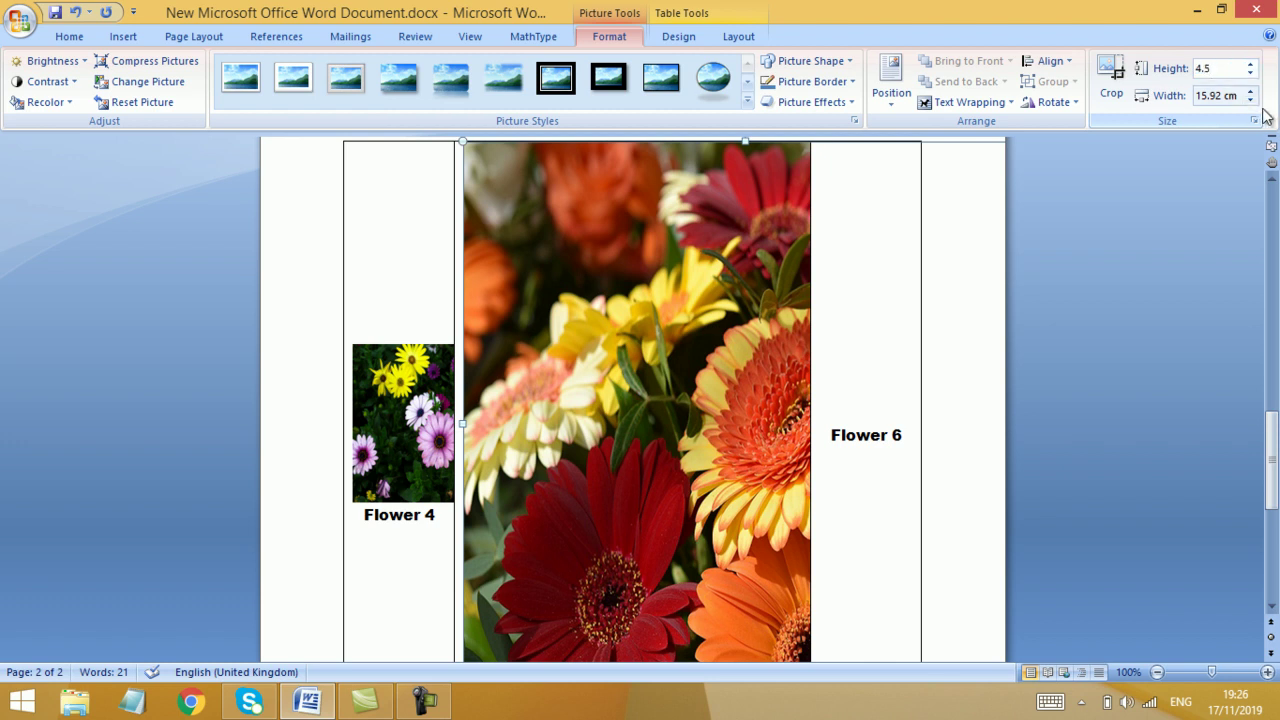
{"action": "left_click", "coordinate": [1254, 121]}
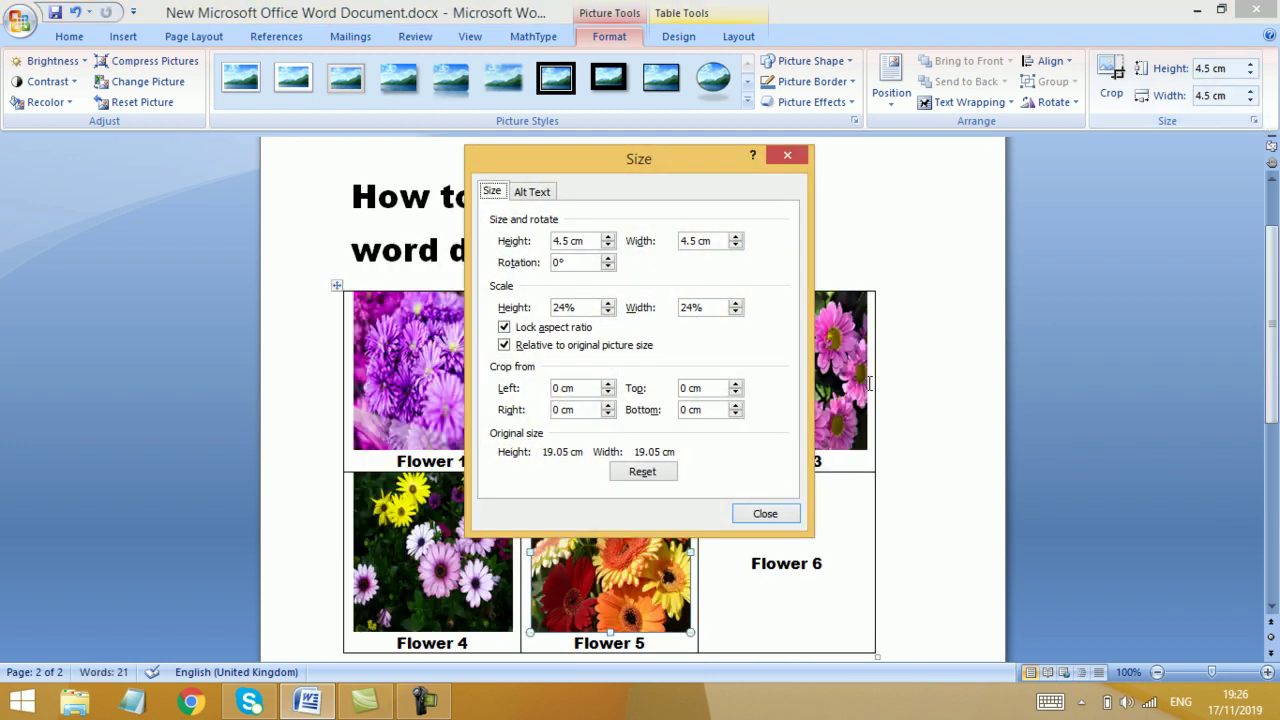
{"action": "left_click", "coordinate": [765, 511]}
{"action": "left_click", "coordinate": [751, 541]}
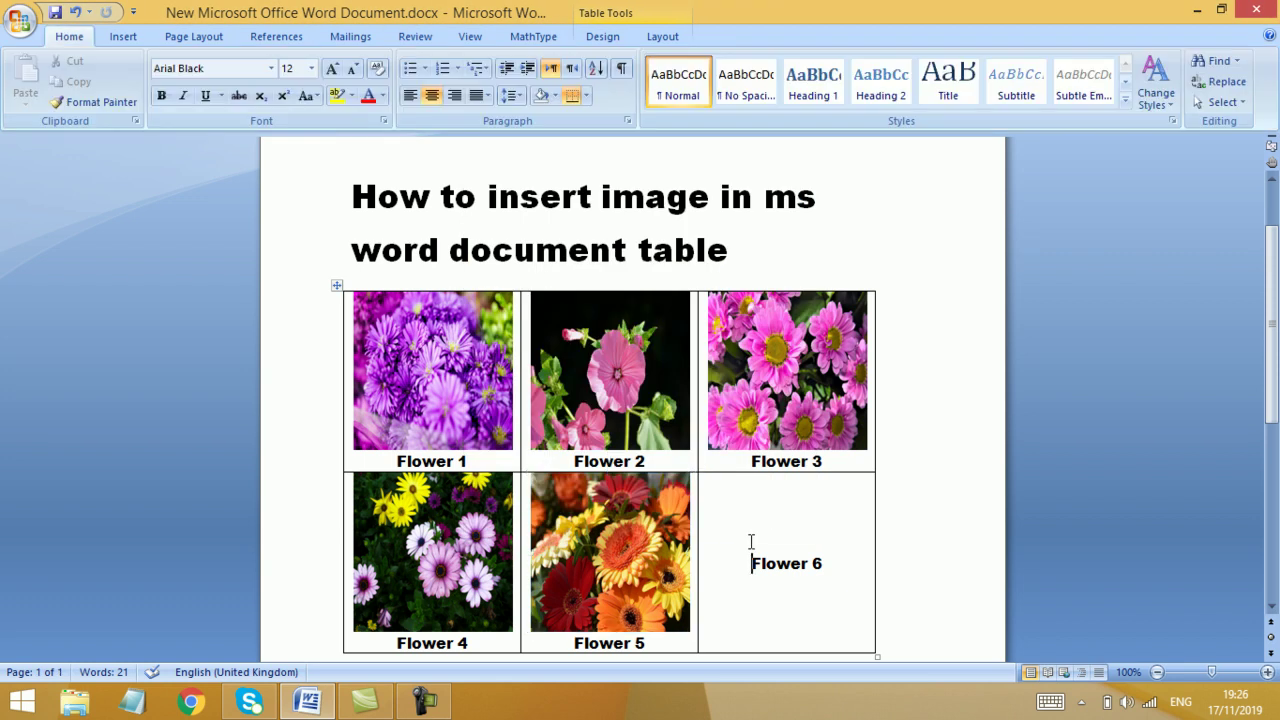
Insert the flower 6.png picture into the empty cell above the Flower 6 label.
{"action": "left_click", "coordinate": [123, 37]}
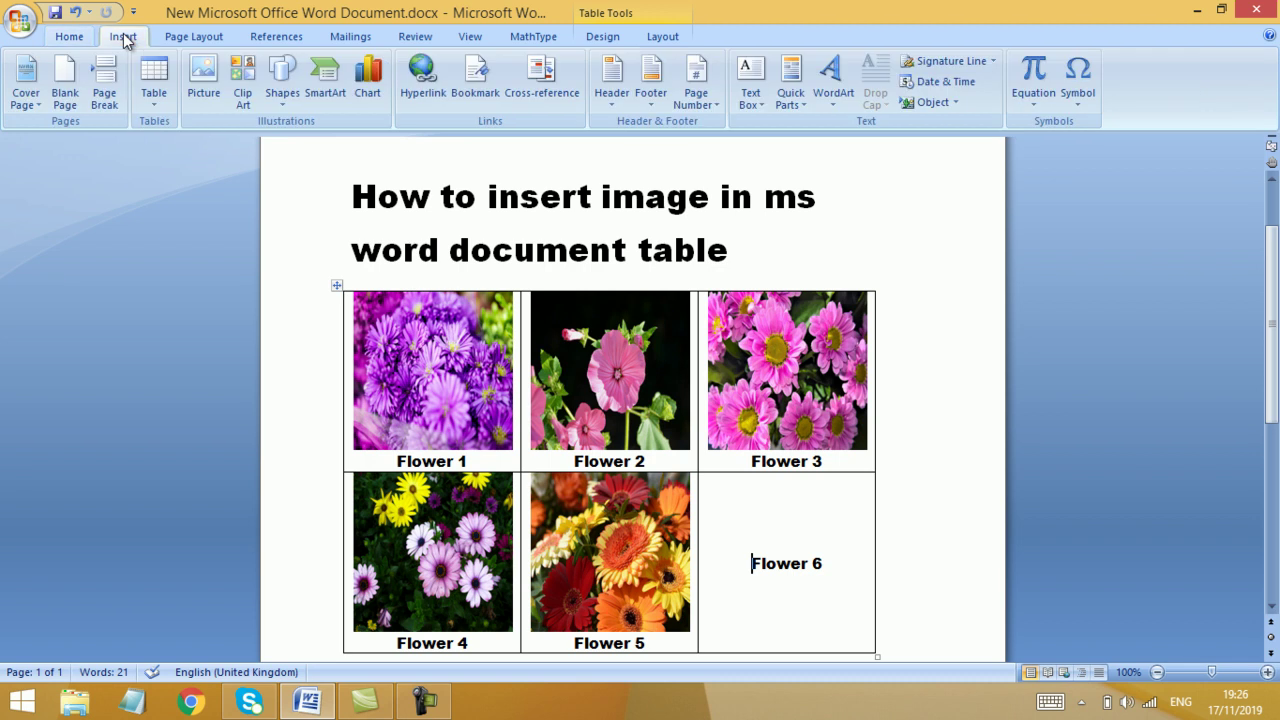
{"action": "left_click", "coordinate": [205, 80]}
{"action": "left_click", "coordinate": [455, 258]}
{"action": "left_click", "coordinate": [490, 418]}
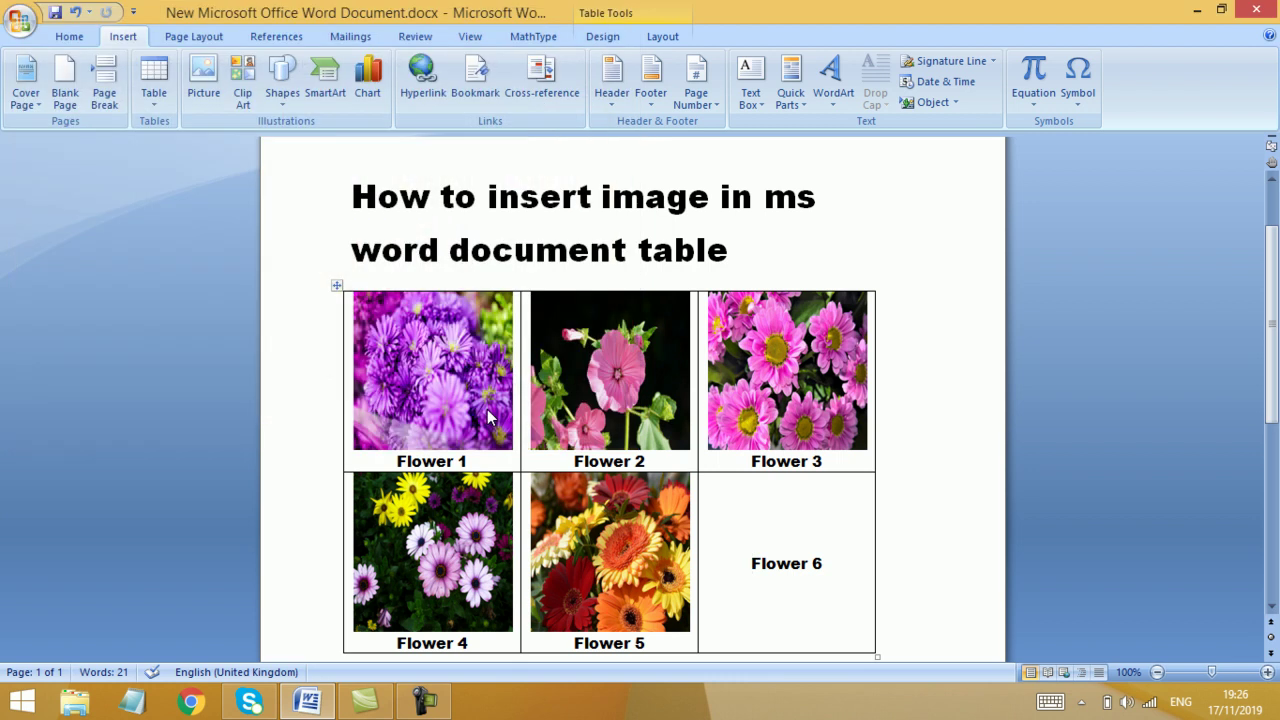
Resize the flower 6 picture to a 4.5 cm height so it is 4.5 × 4.5 cm.
{"action": "left_click", "coordinate": [1205, 68]}
{"action": "type", "text": "4.5"}
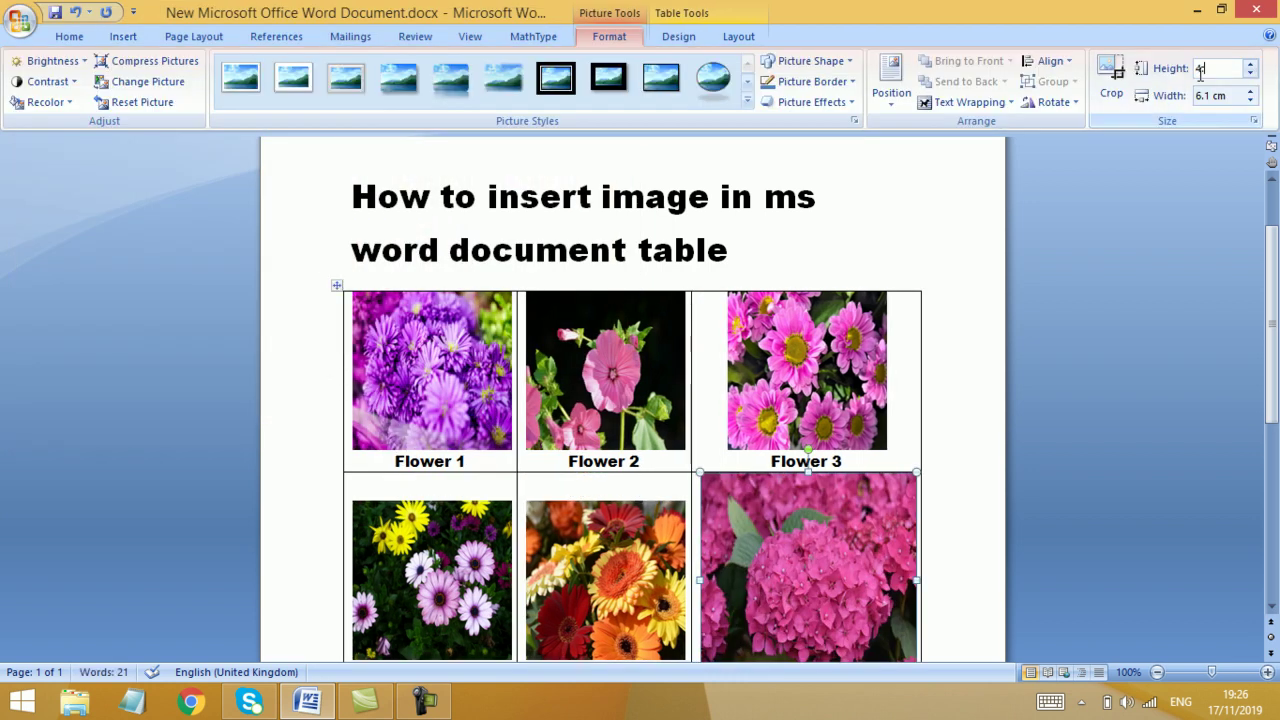
{"action": "left_click", "coordinate": [1254, 121]}
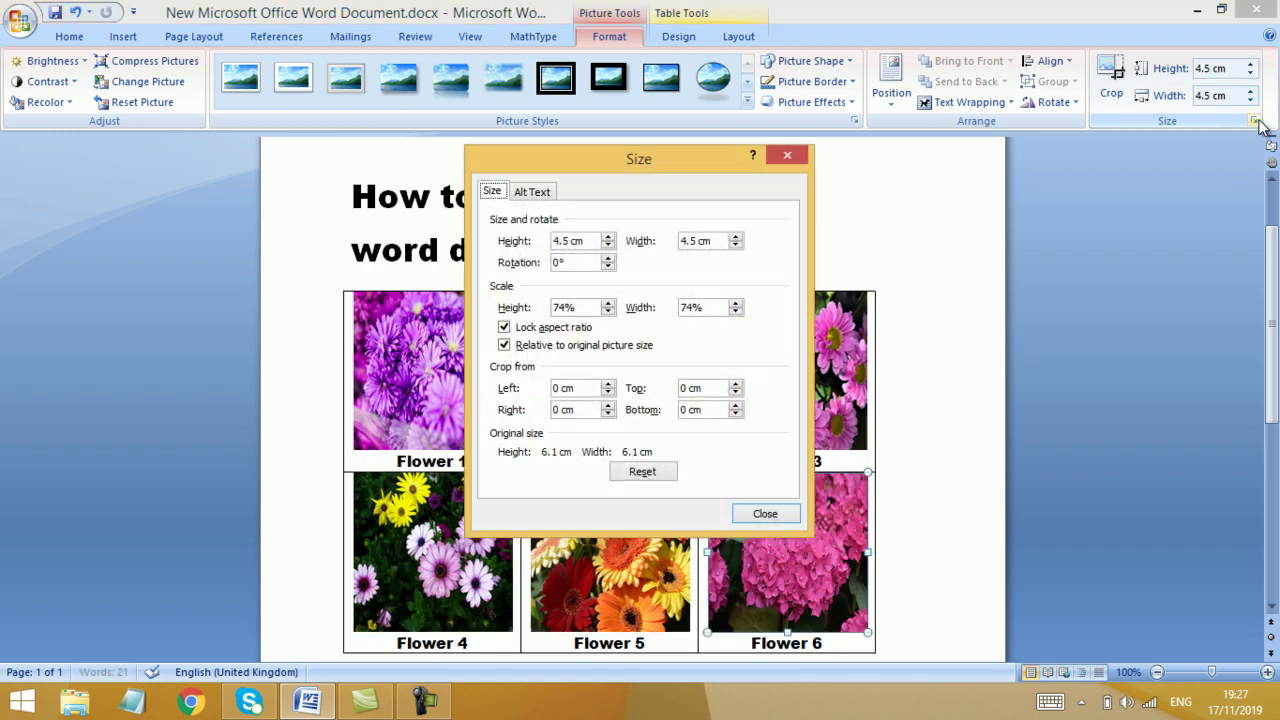
{"action": "left_click", "coordinate": [772, 521]}
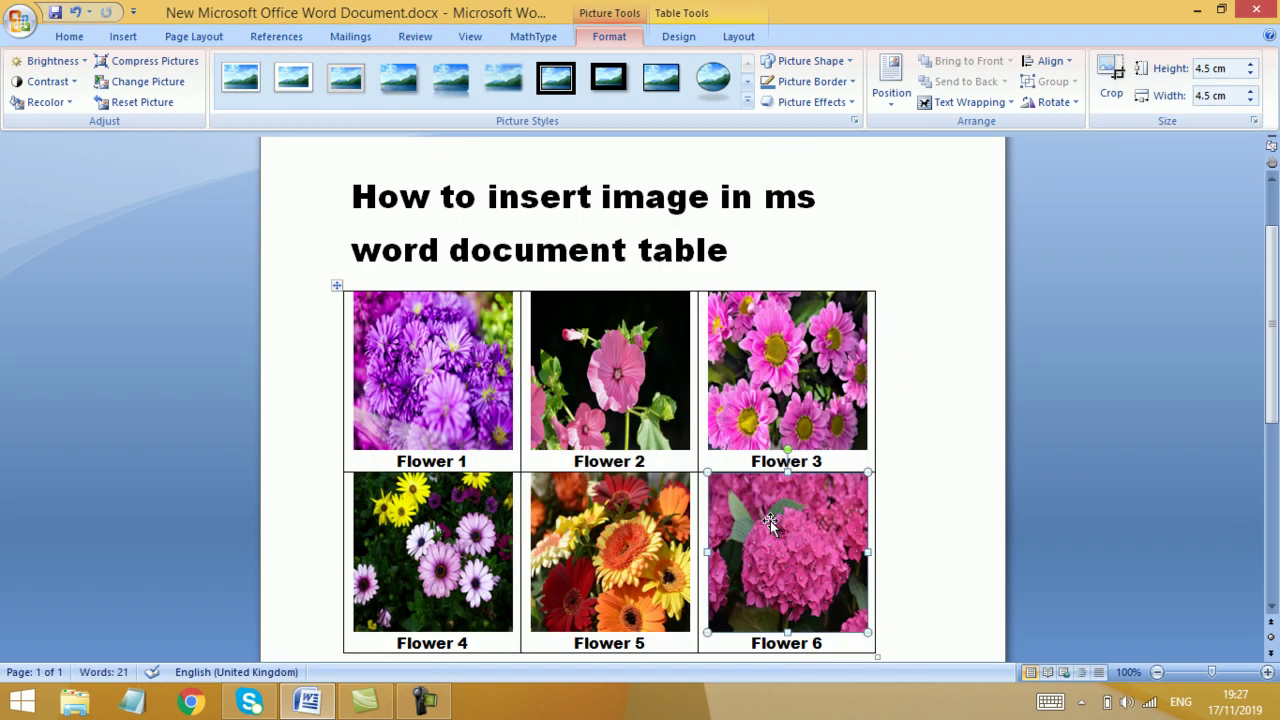
{"action": "left_click", "coordinate": [497, 408]}
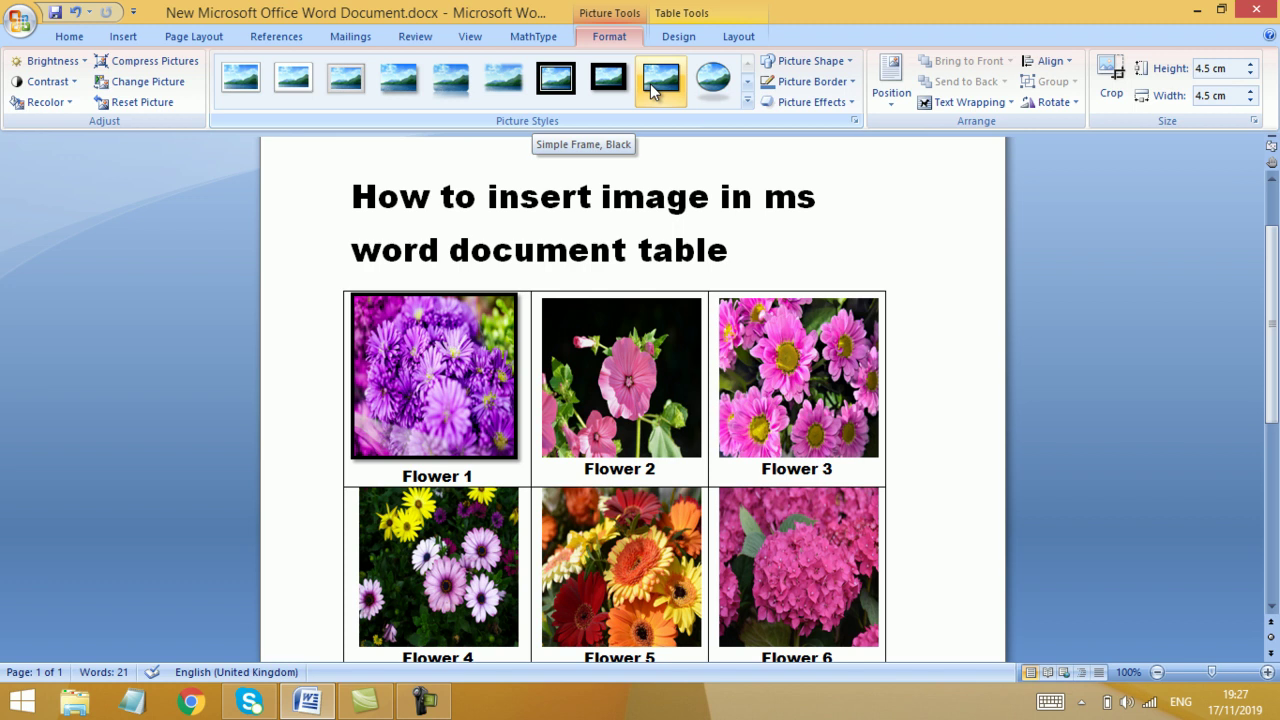
Apply the Double Frame, Black picture style to the Flower 1, Flower 2 and Flower 3 pictures.
{"action": "left_click", "coordinate": [561, 80]}
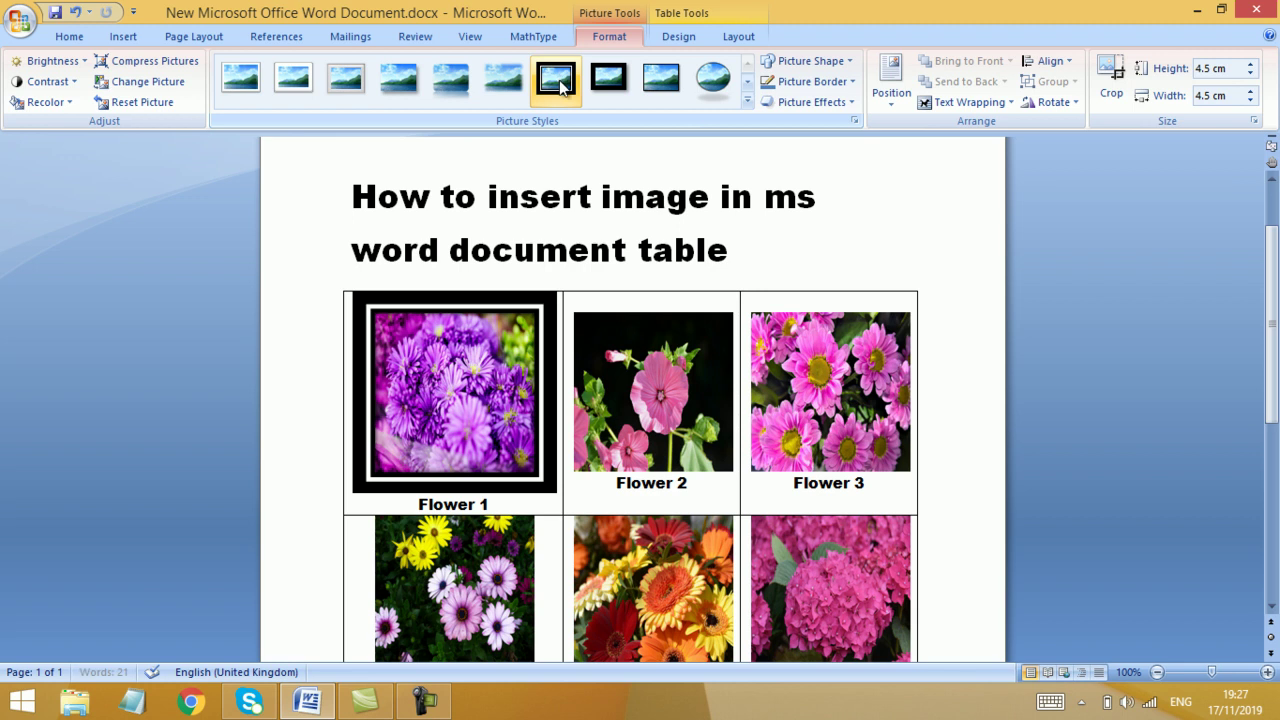
{"action": "left_click", "coordinate": [643, 372]}
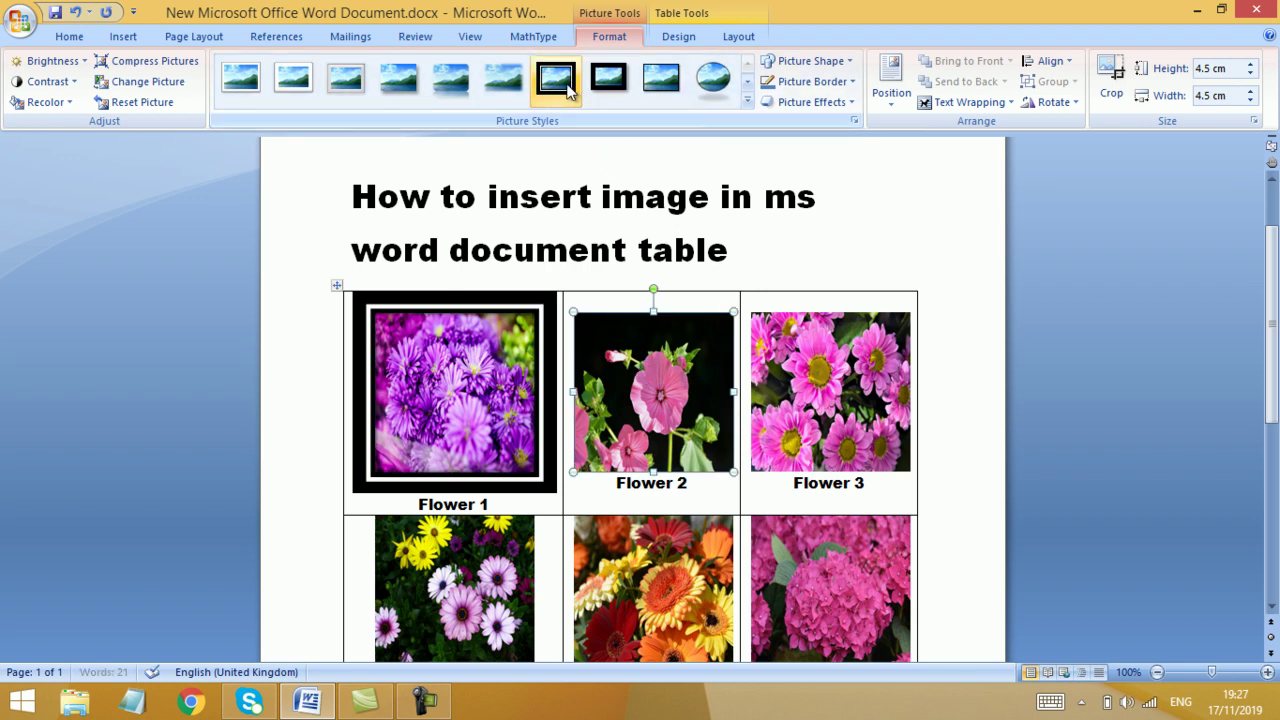
{"action": "left_click", "coordinate": [569, 80]}
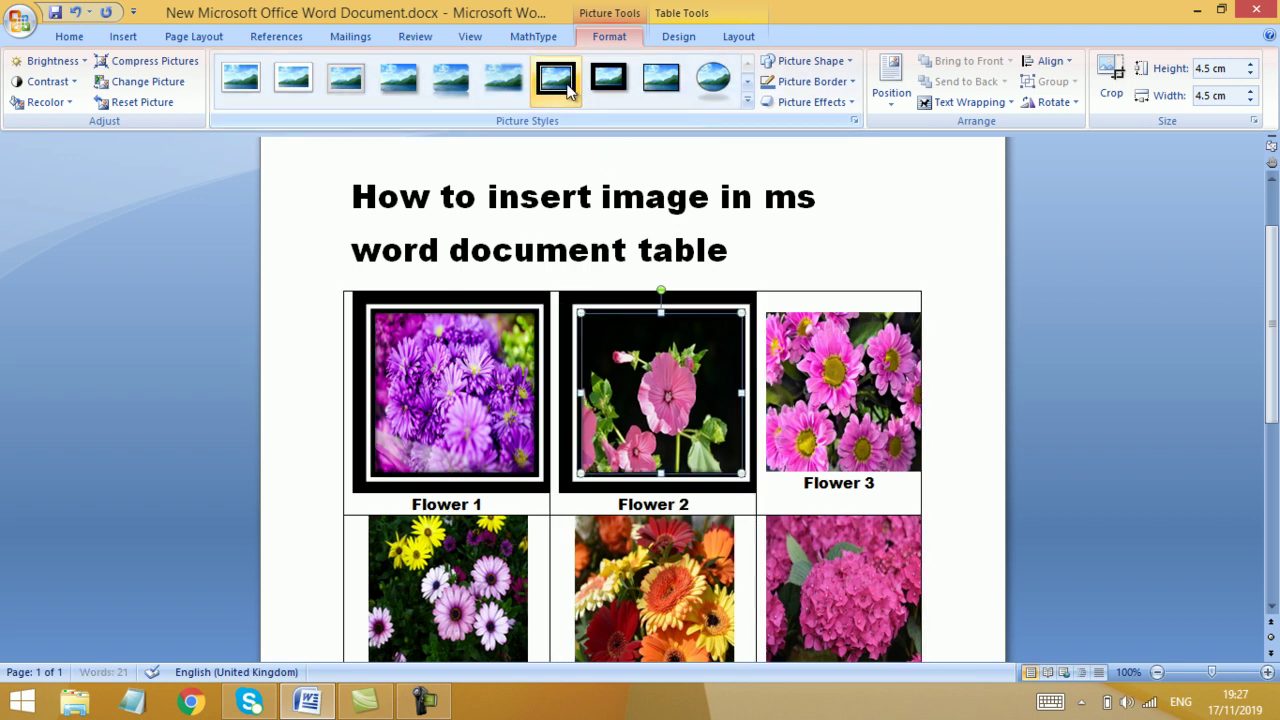
{"action": "left_click", "coordinate": [833, 393]}
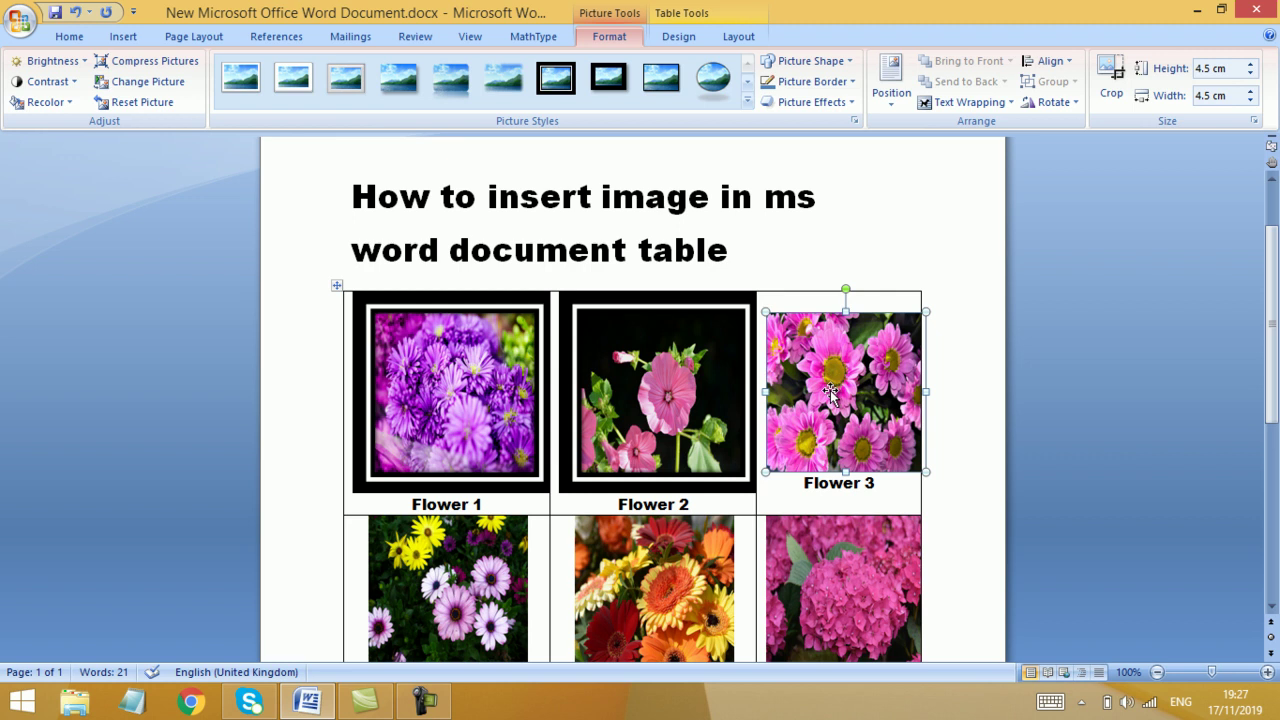
{"action": "left_click", "coordinate": [569, 78]}
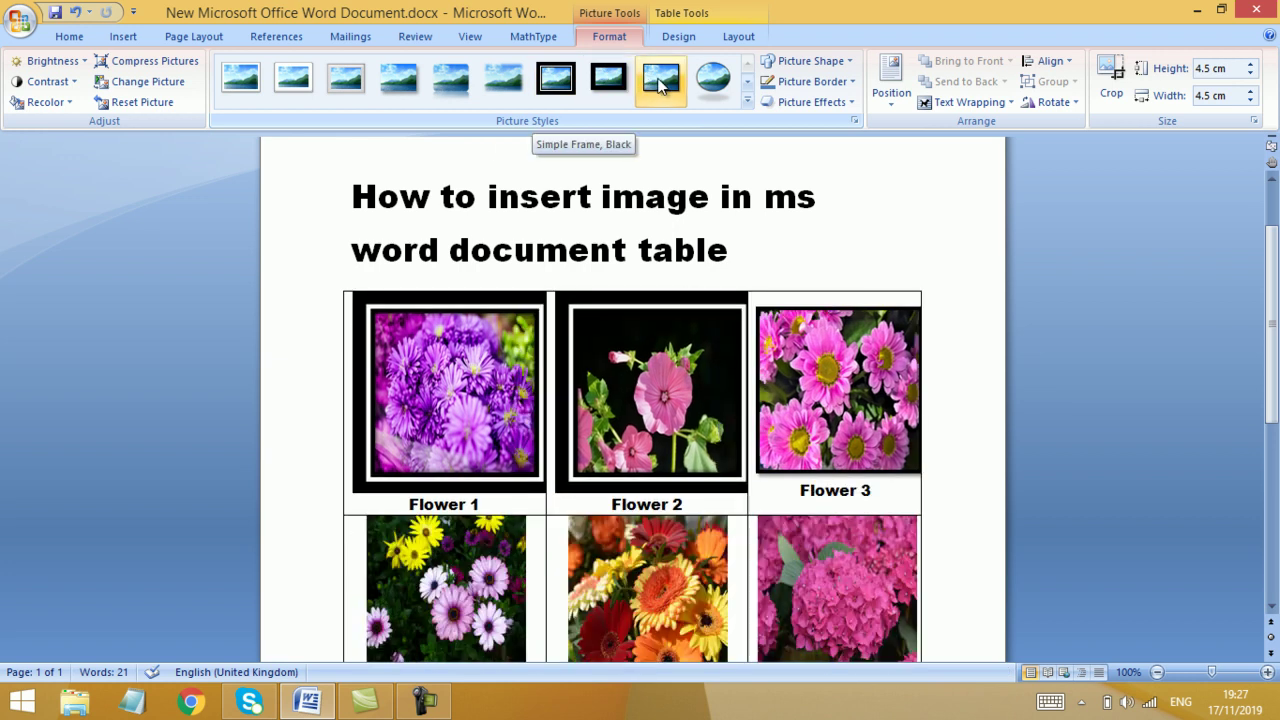
Replace Flower 2's double frame with the Simple Frame, Black picture style.
{"action": "left_click", "coordinate": [673, 305]}
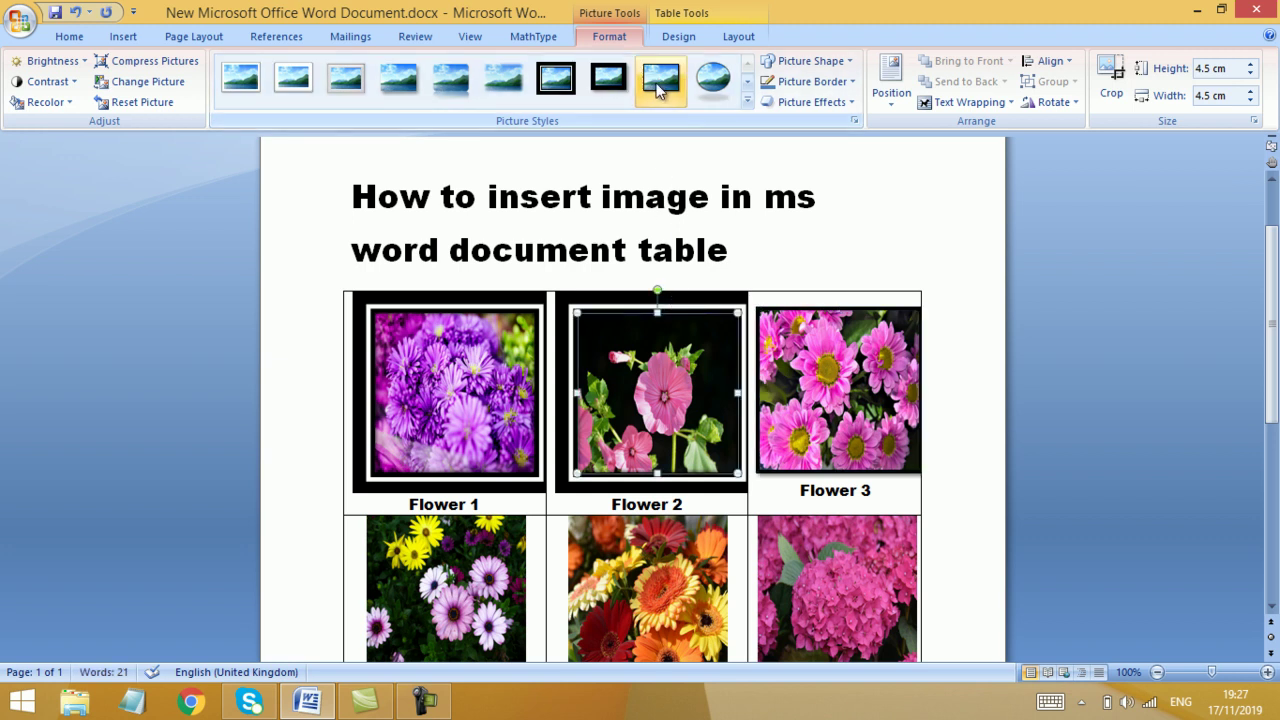
{"action": "left_click", "coordinate": [479, 400]}
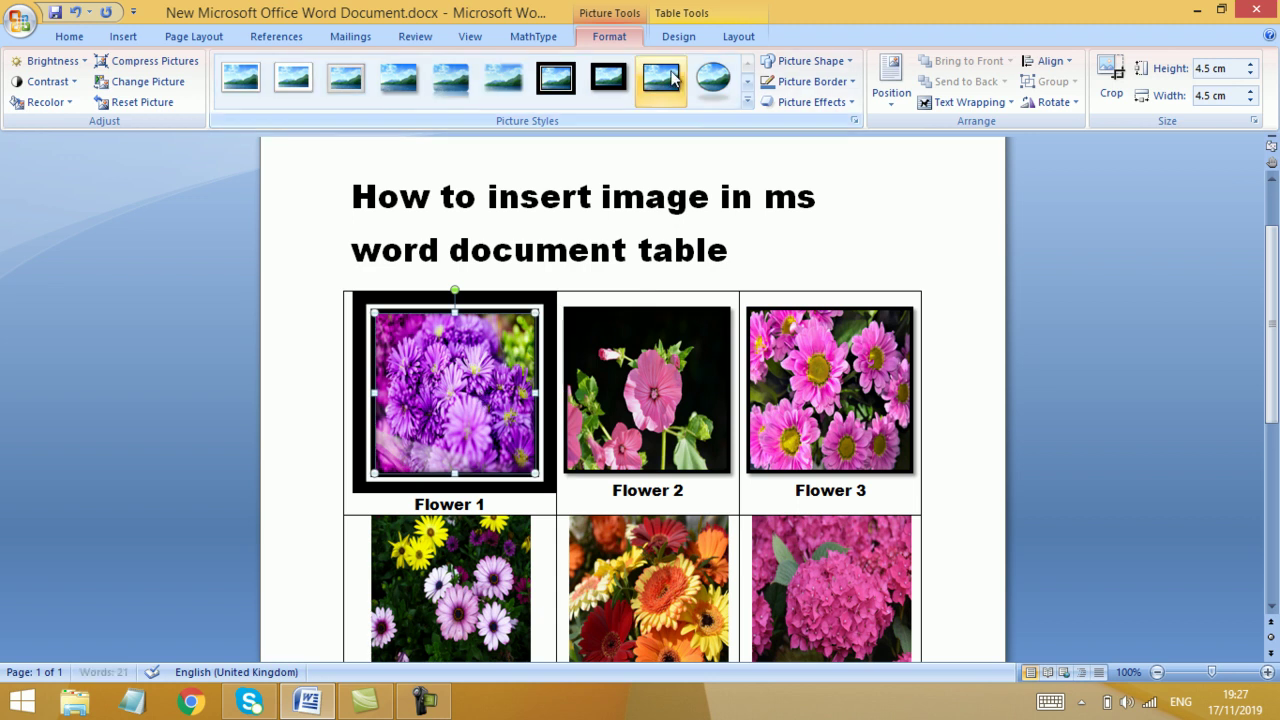
{"action": "left_click", "coordinate": [624, 430]}
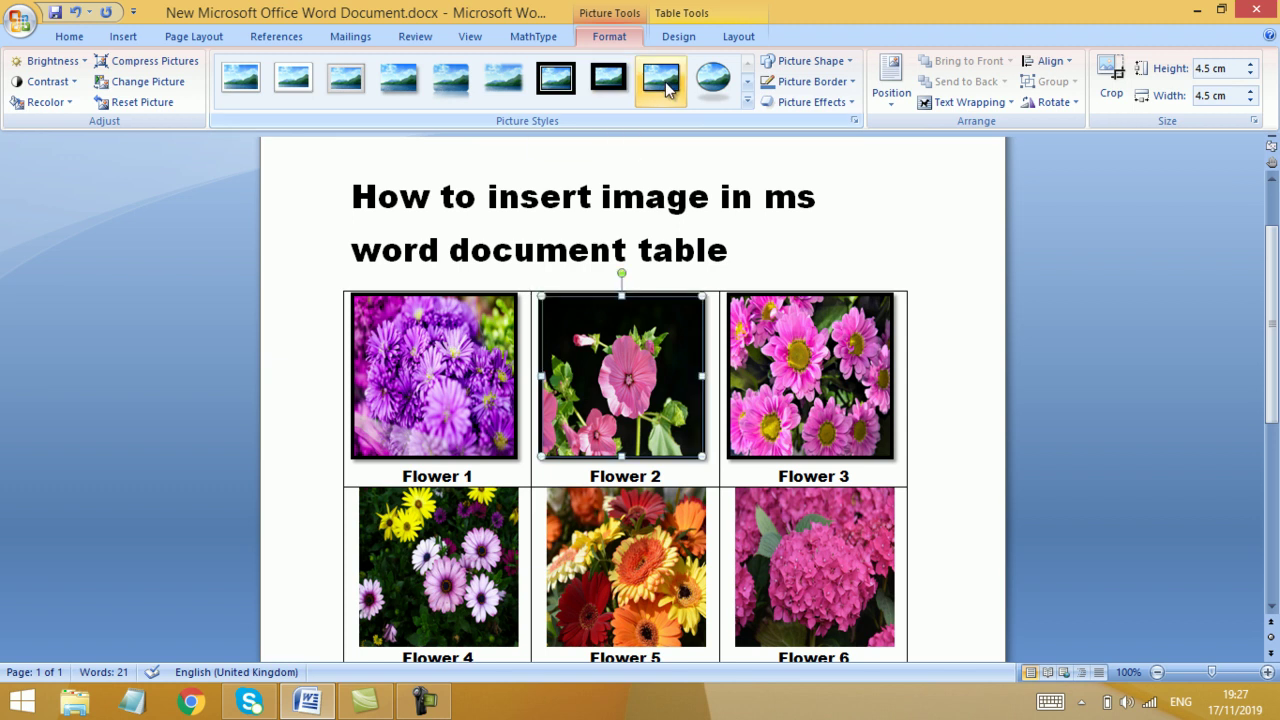
{"action": "left_click", "coordinate": [612, 84]}
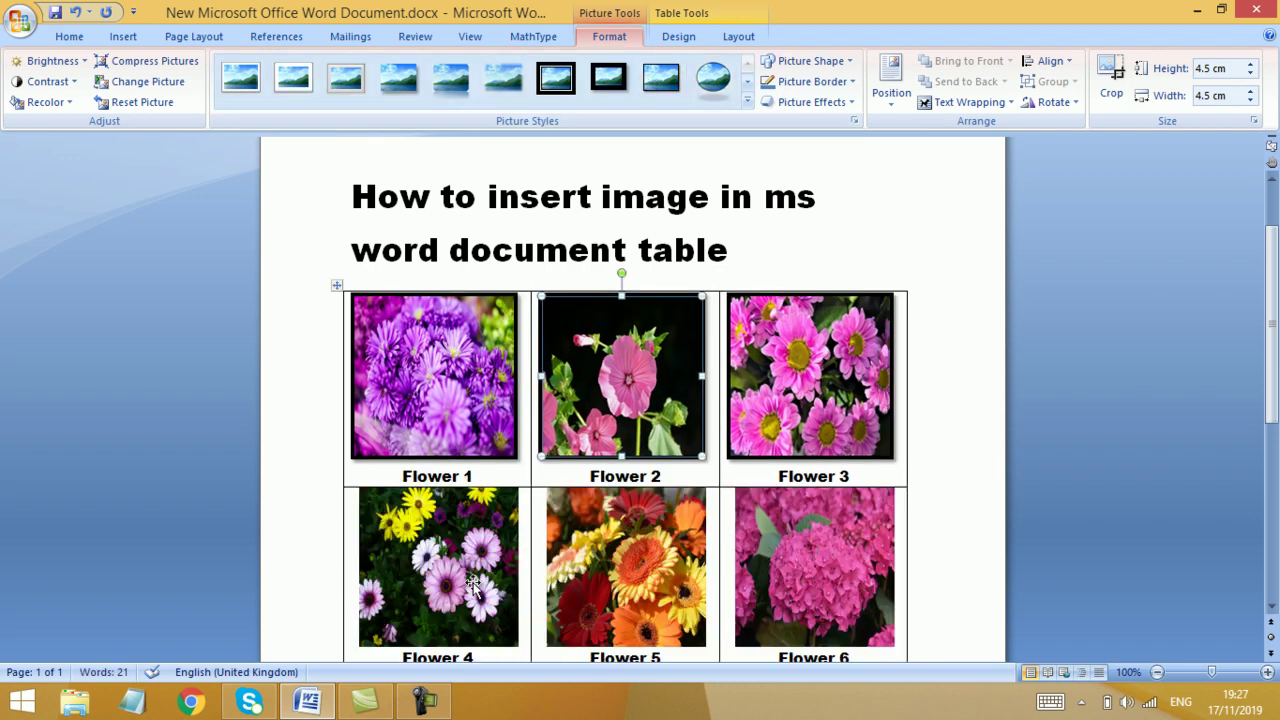
Apply the Simple Frame, Black style to the Flower 4, Flower 5 and Flower 6 pictures.
{"action": "left_click", "coordinate": [472, 582]}
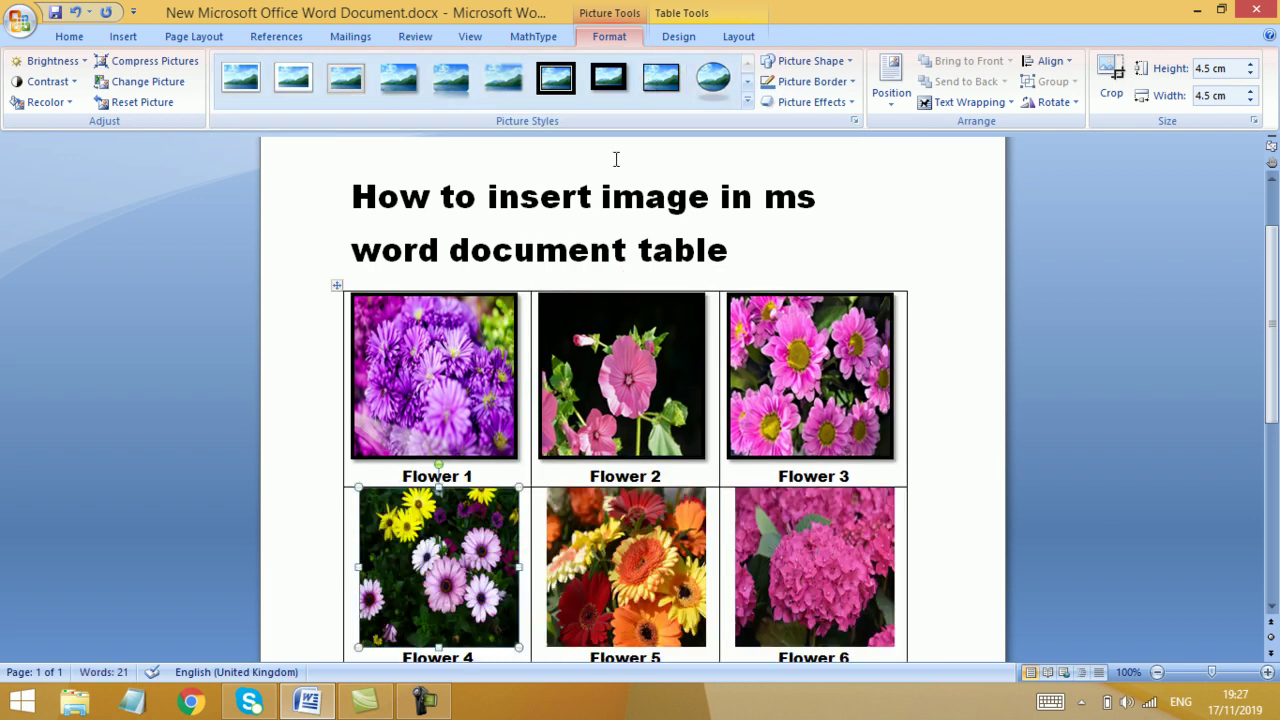
{"action": "left_click", "coordinate": [675, 90]}
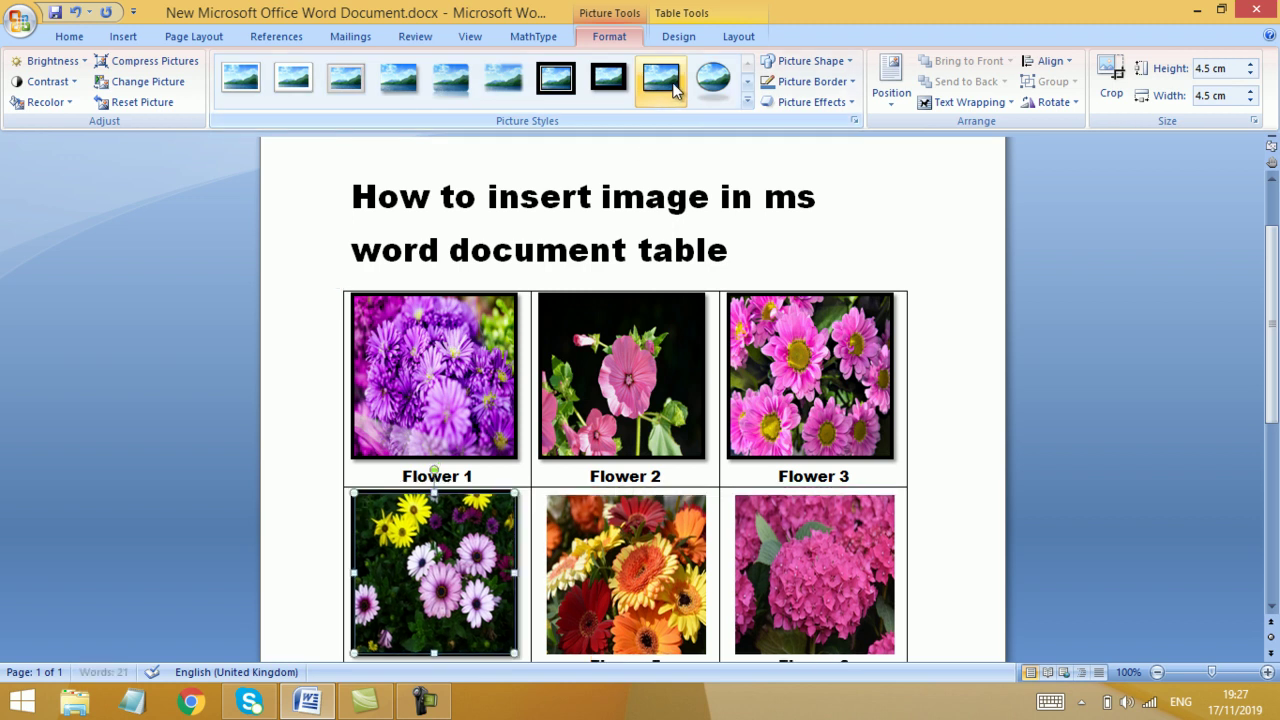
{"action": "left_click", "coordinate": [620, 539]}
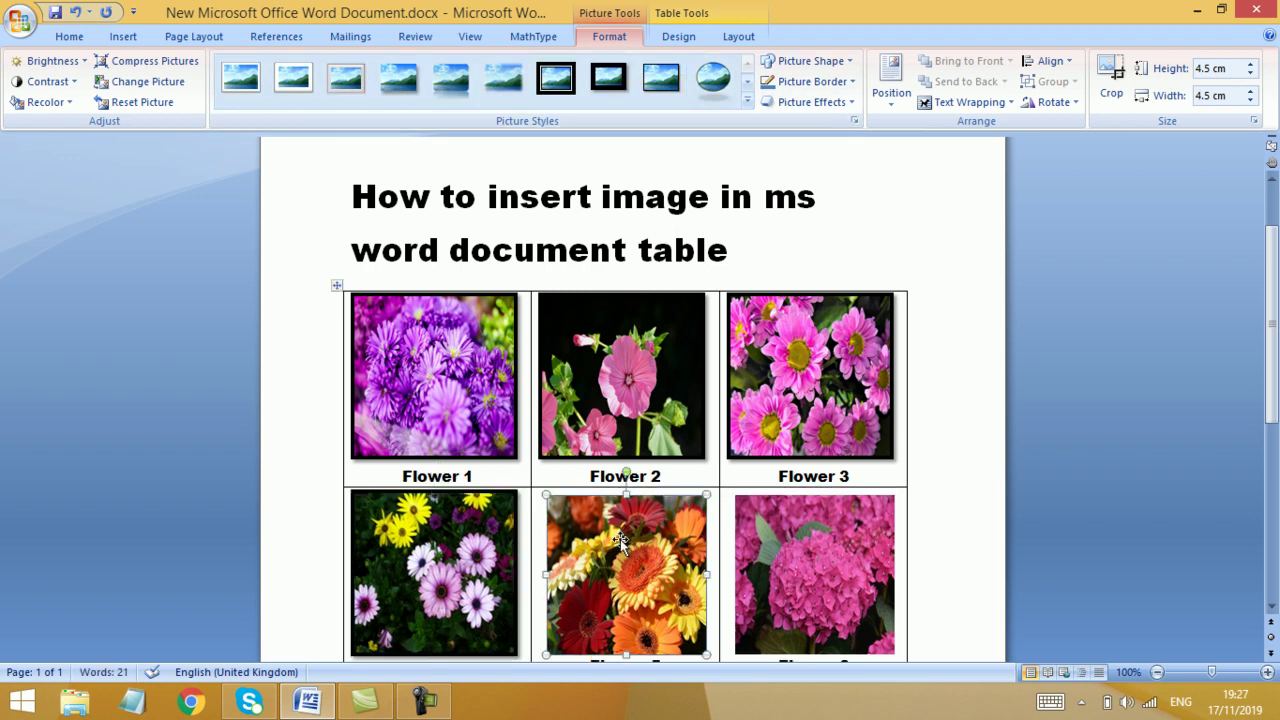
{"action": "left_click", "coordinate": [655, 75]}
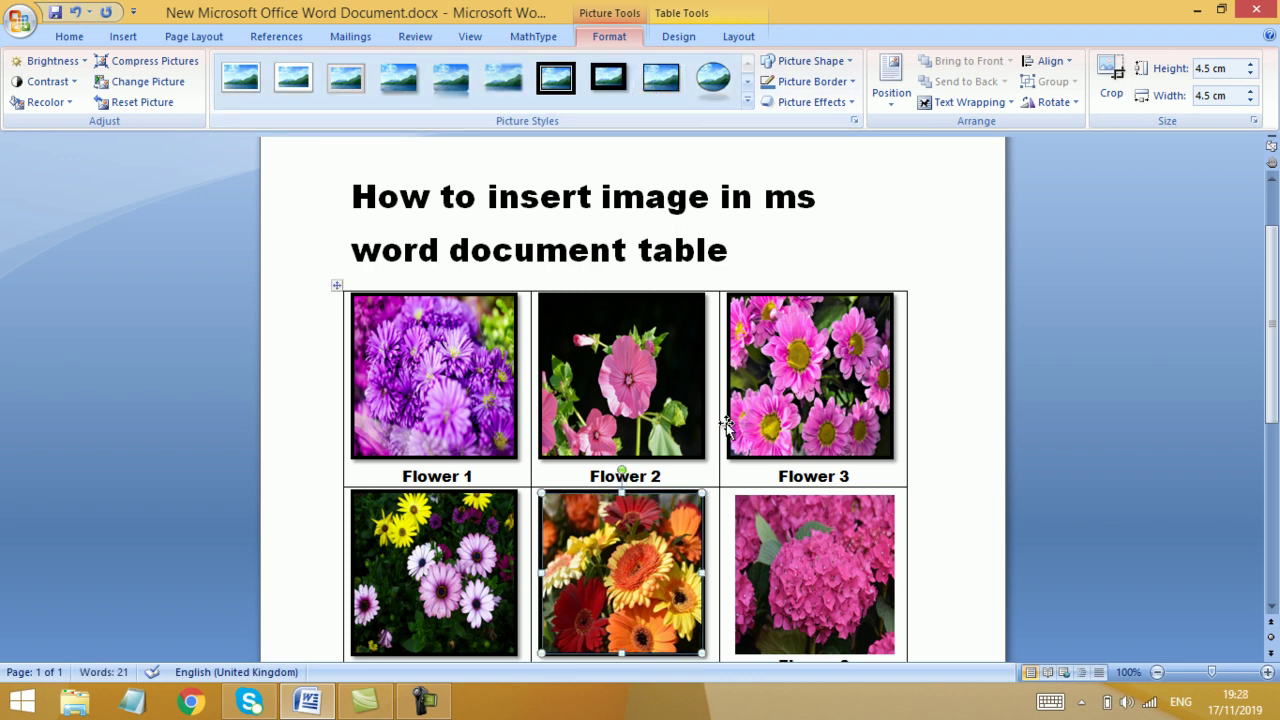
{"action": "left_click", "coordinate": [776, 550]}
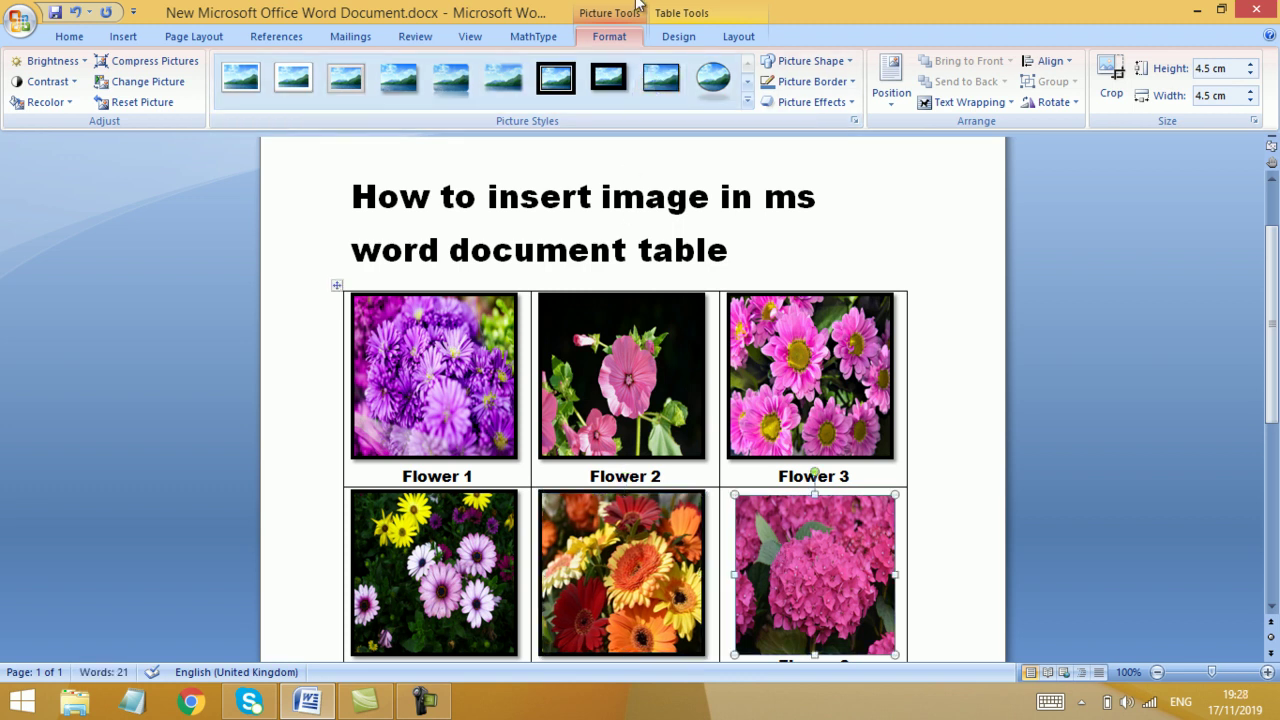
{"action": "left_click", "coordinate": [655, 80]}
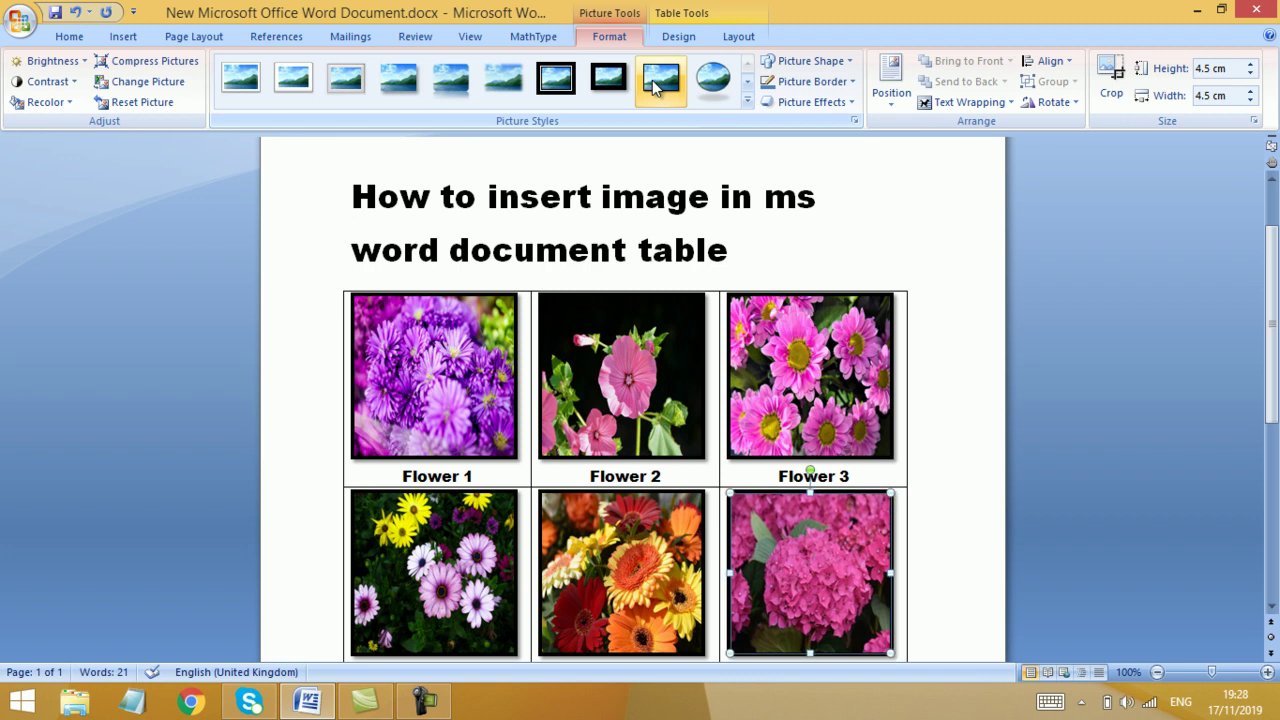
Below the table, add the line 'Thanks for watching and Subscribe to my channel and share it with your friends.....'.
{"action": "left_click", "coordinate": [938, 380]}
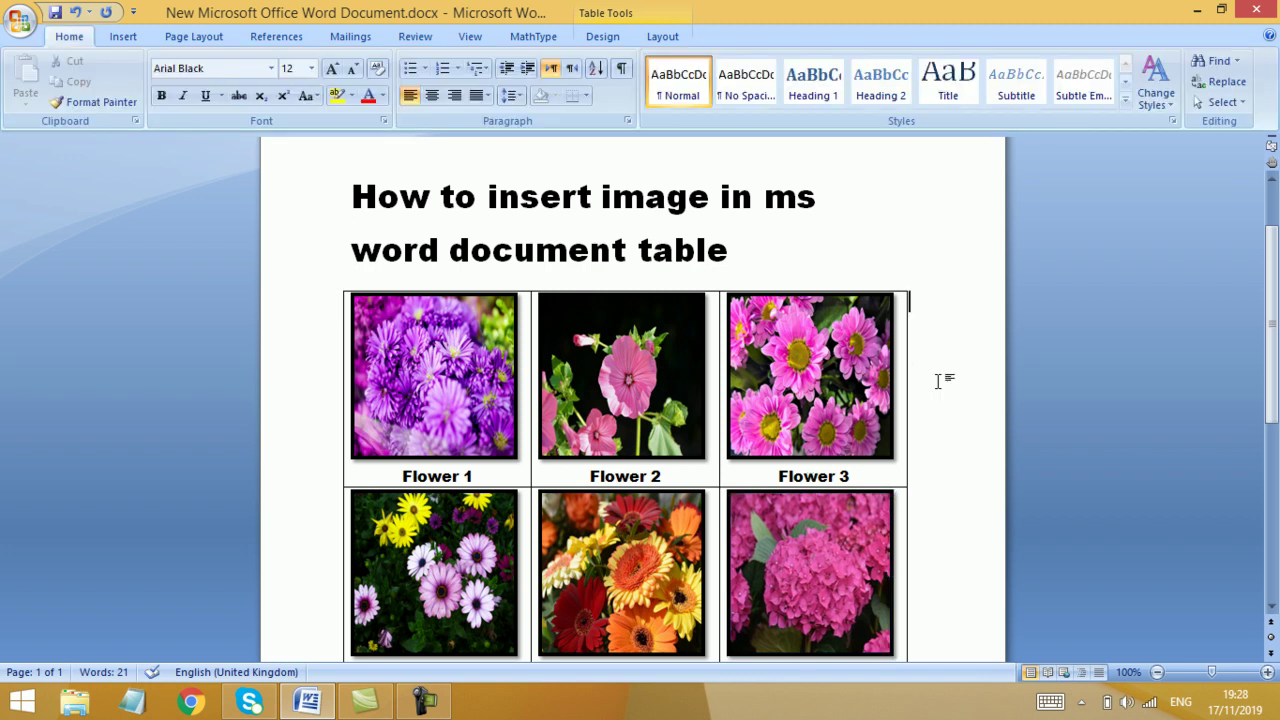
{"action": "key", "text": "Down"}
{"action": "key", "text": "Down"}
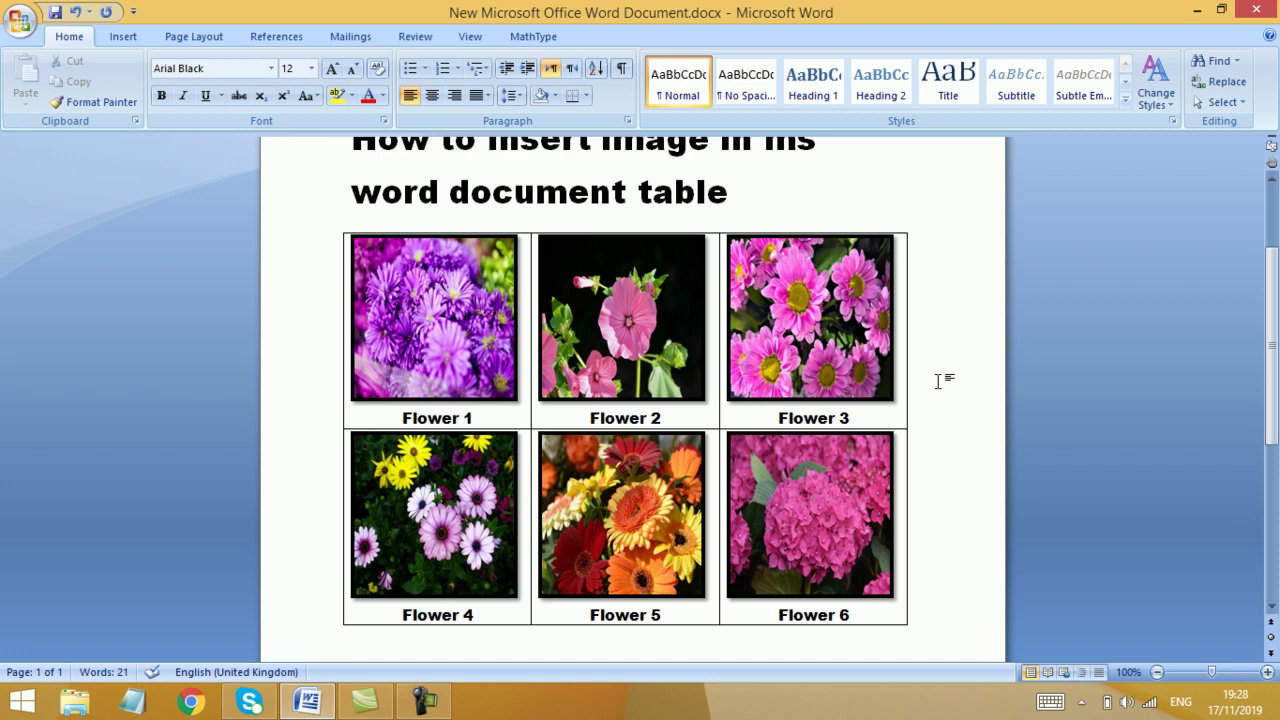
{"action": "key", "text": "Return"}
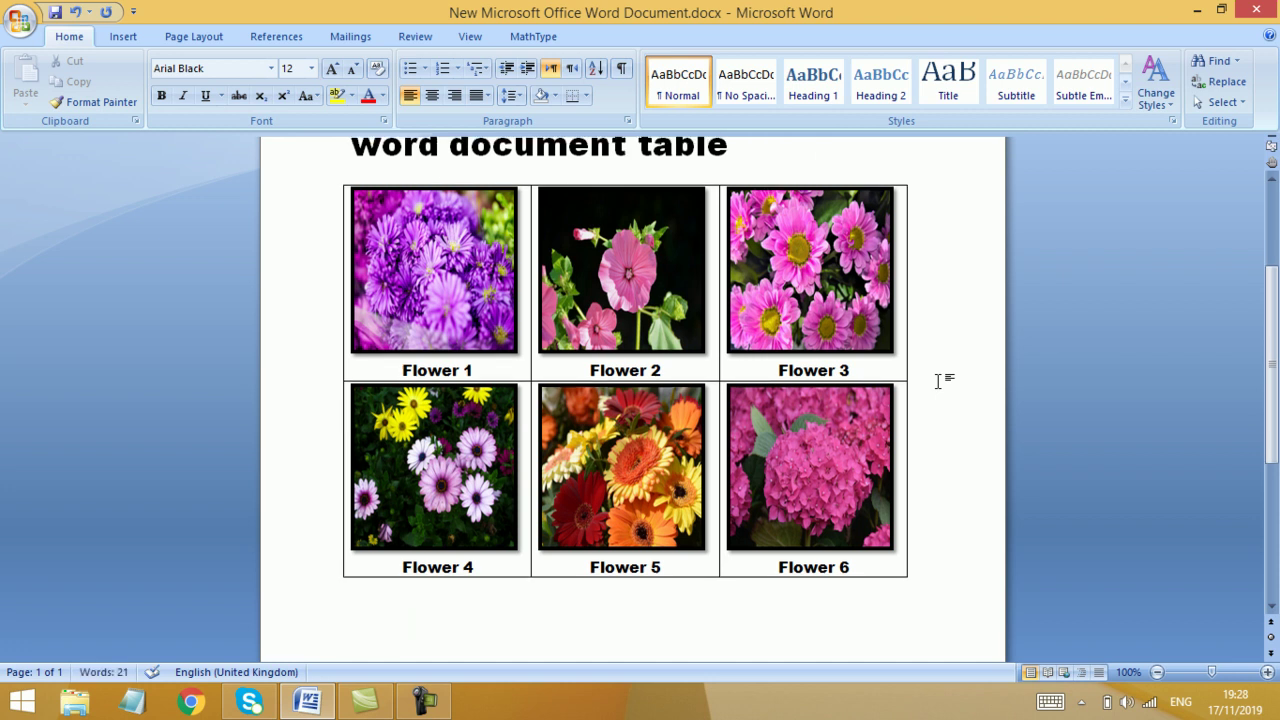
{"action": "type", "text": "Thanks"}
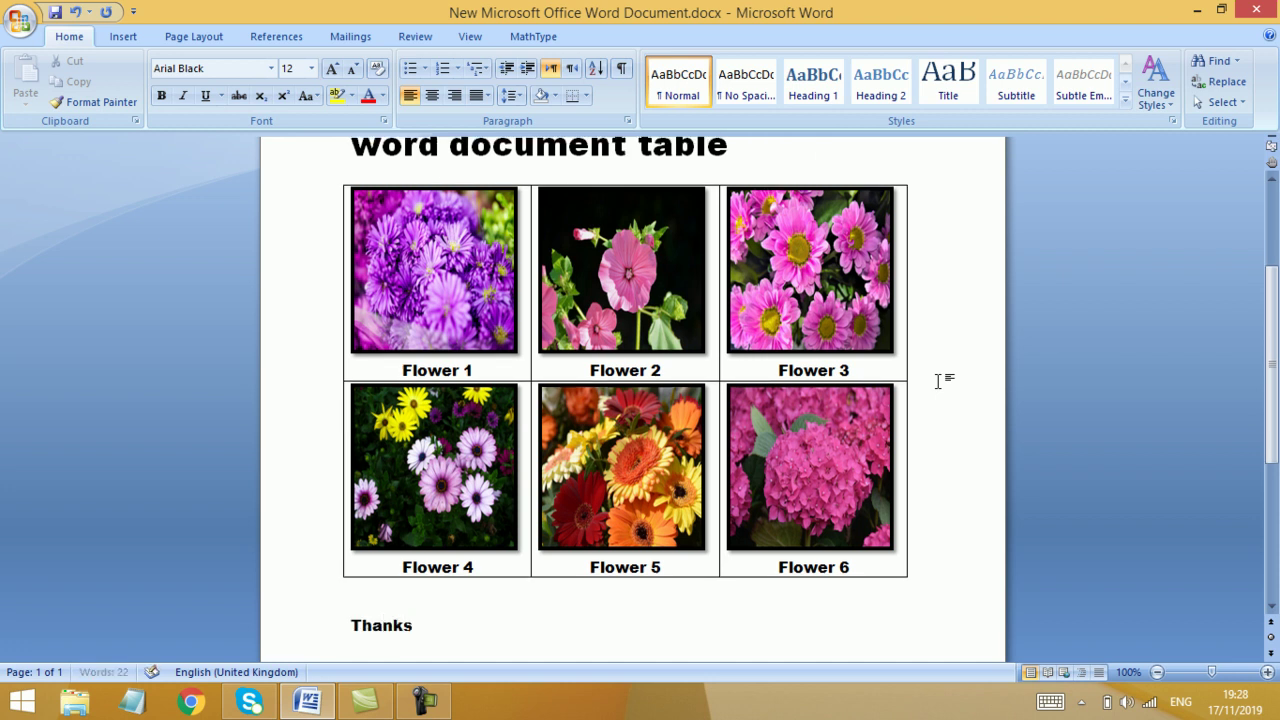
{"action": "type", "text": "waat"}
{"action": "key", "text": "BackSpace"}
{"action": "key", "text": "BackSpace"}
{"action": "type", "text": "tchin"}
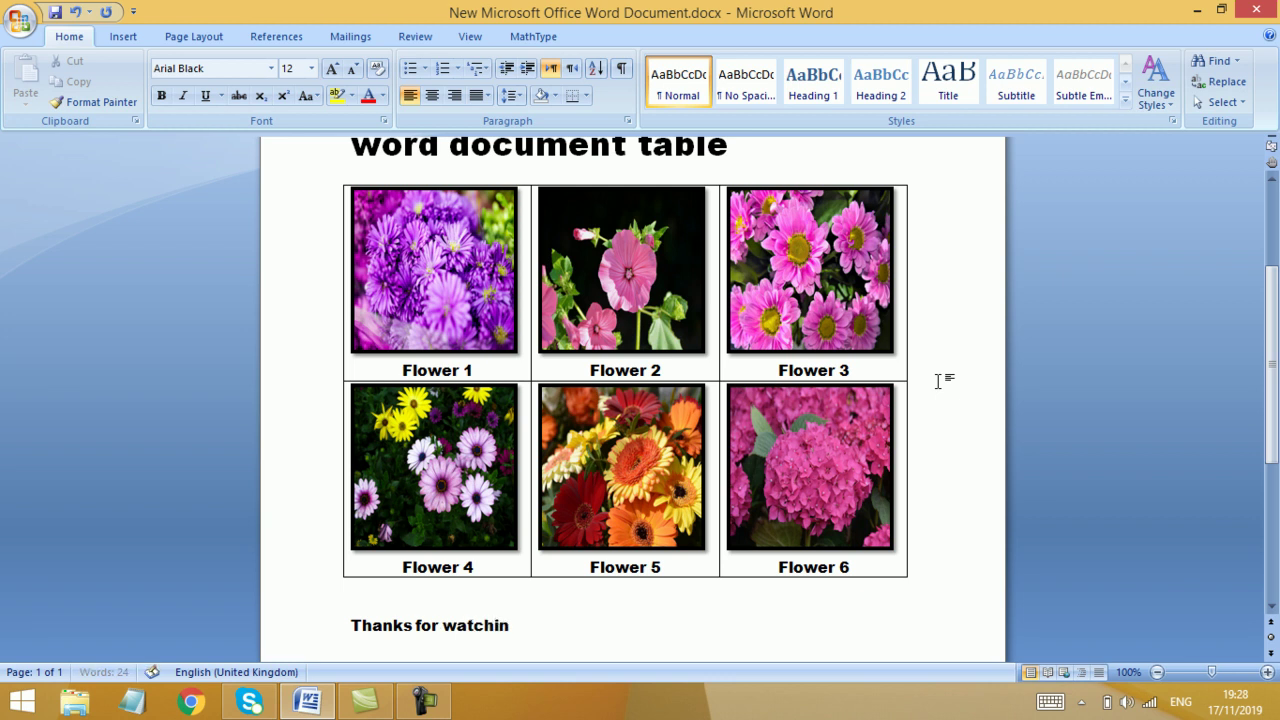
{"action": "type", "text": "g and Subs"}
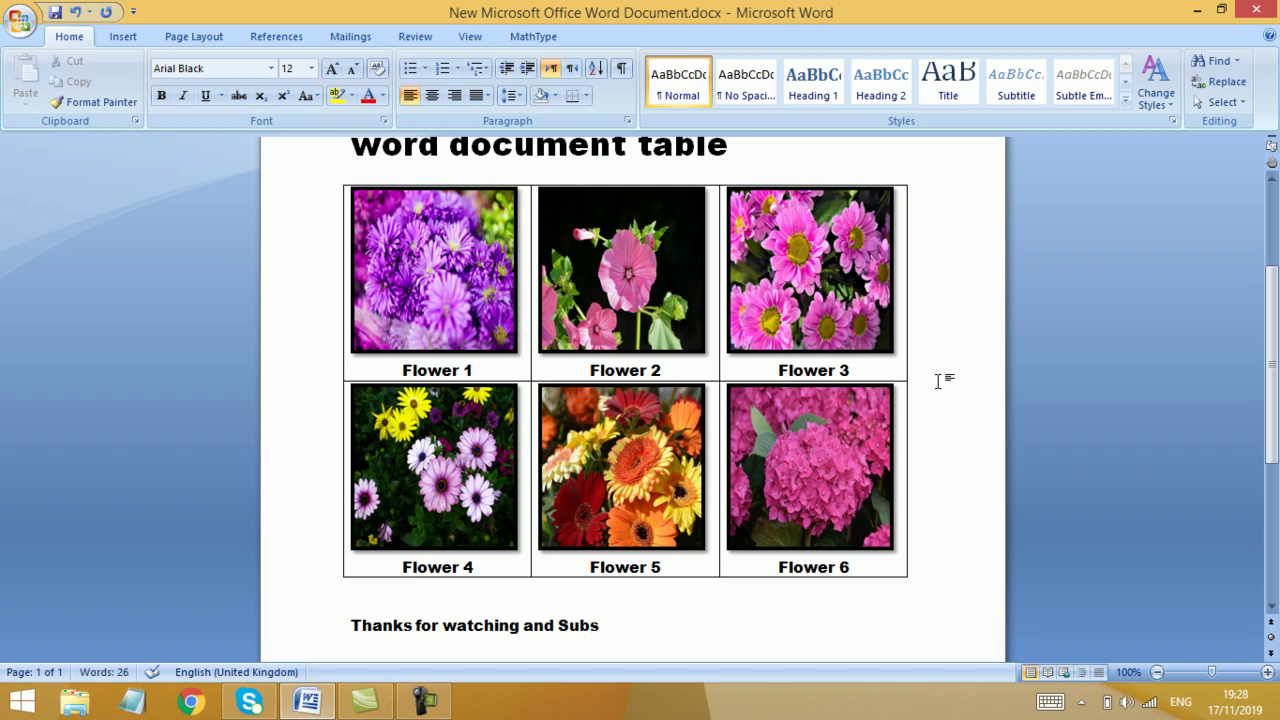
{"action": "type", "text": "cribe to my channel and share it with yo"}
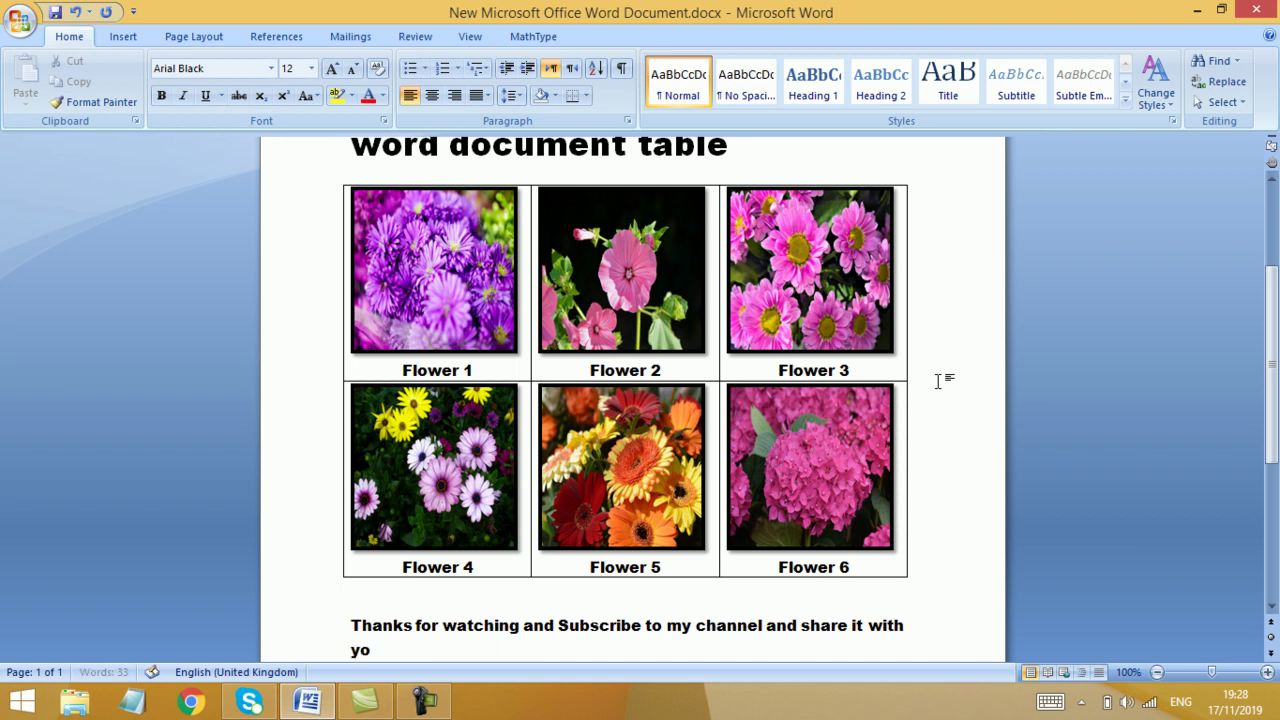
{"action": "type", "text": "ur friends"}
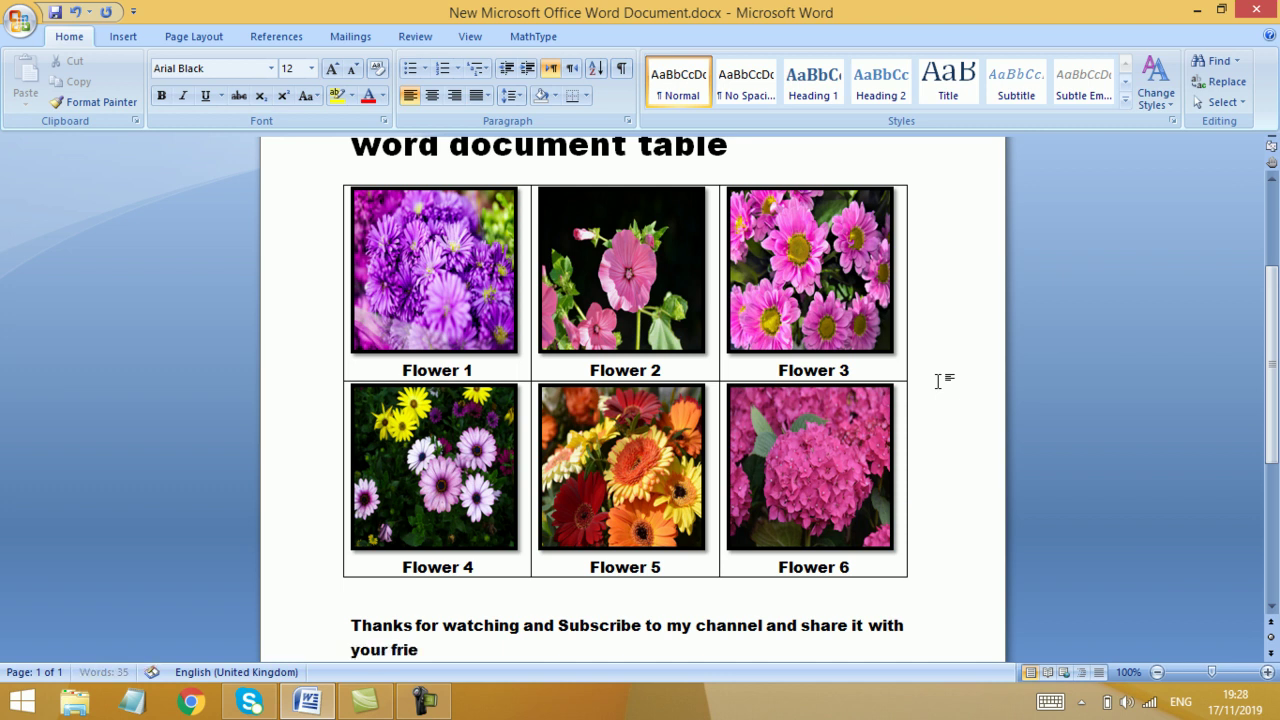